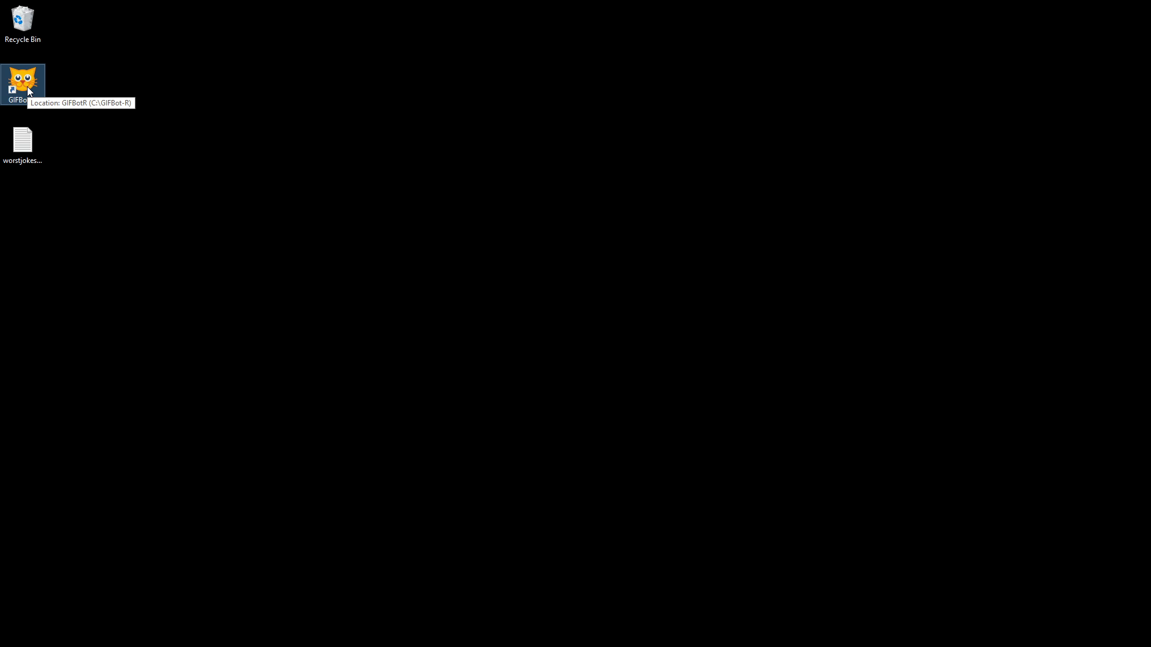
Step: Launch GIFBot-R from the desktop and move its console window toward the desktop's upper corner
double_click(29, 91)
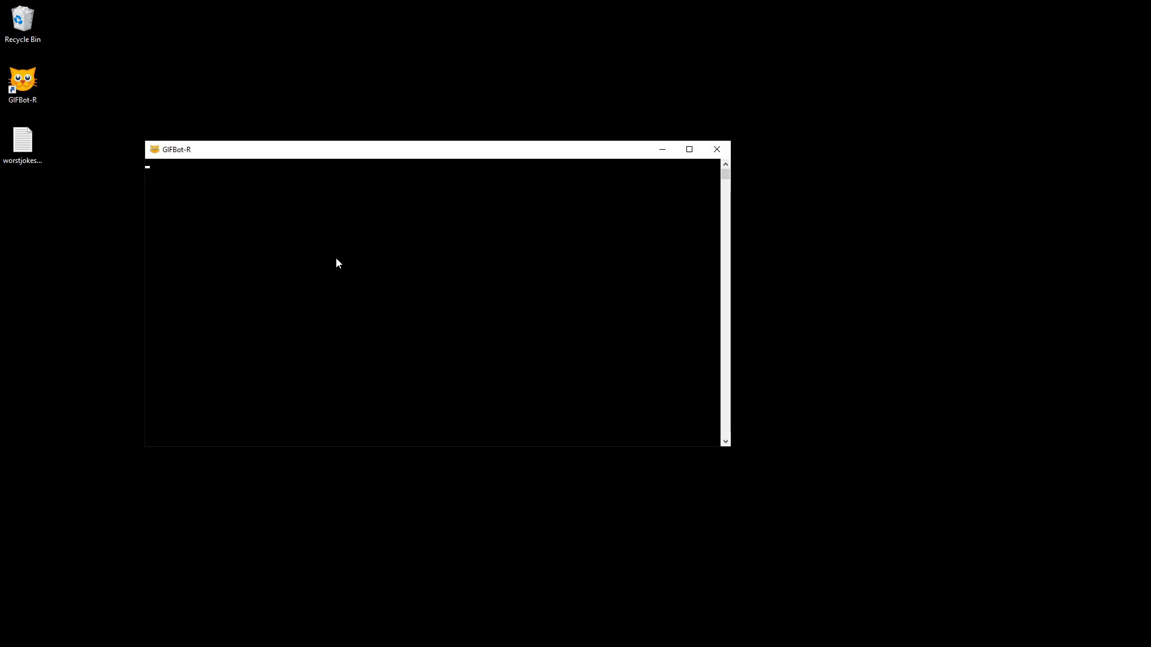
left_click_drag(231, 156, 154, 37)
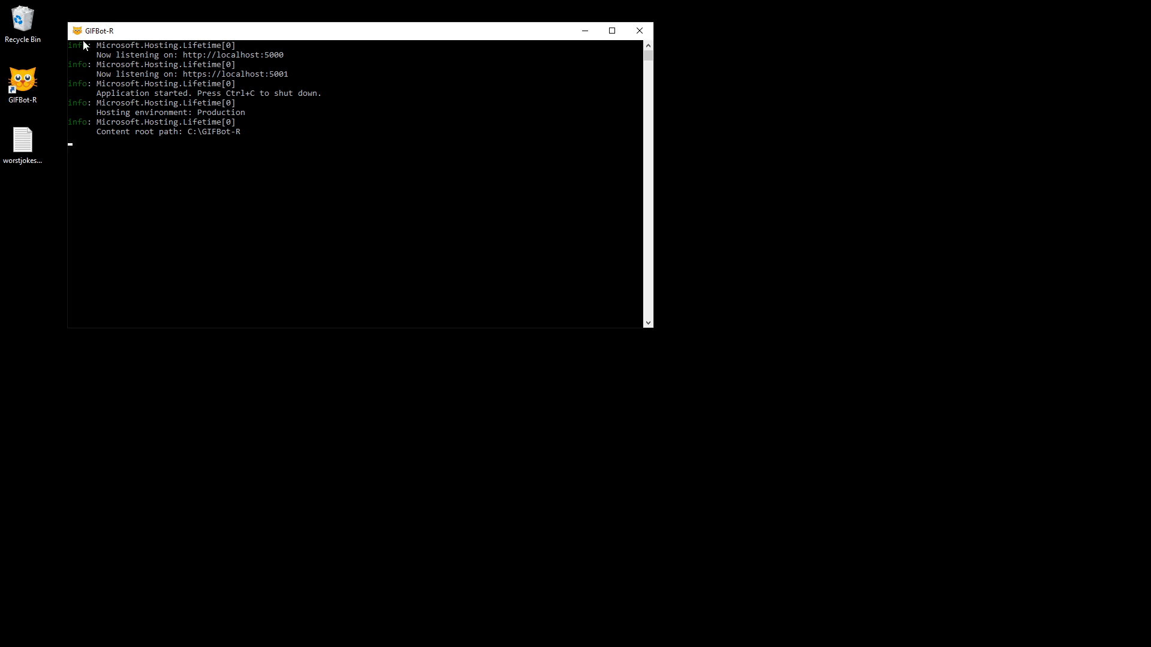
left_click_drag(157, 32, 154, 28)
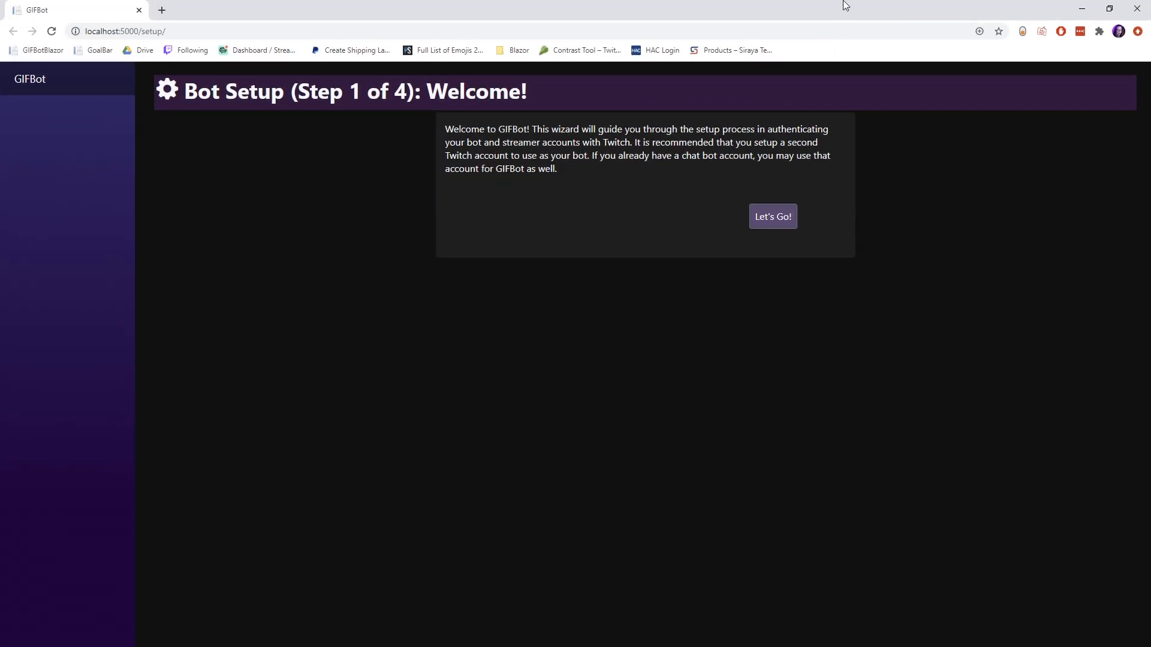
Step: Restore the maximized browser window showing the bot setup page and reposition it so the console stays partly visible
double_click(845, 5)
left_click_drag(743, 51, 830, 34)
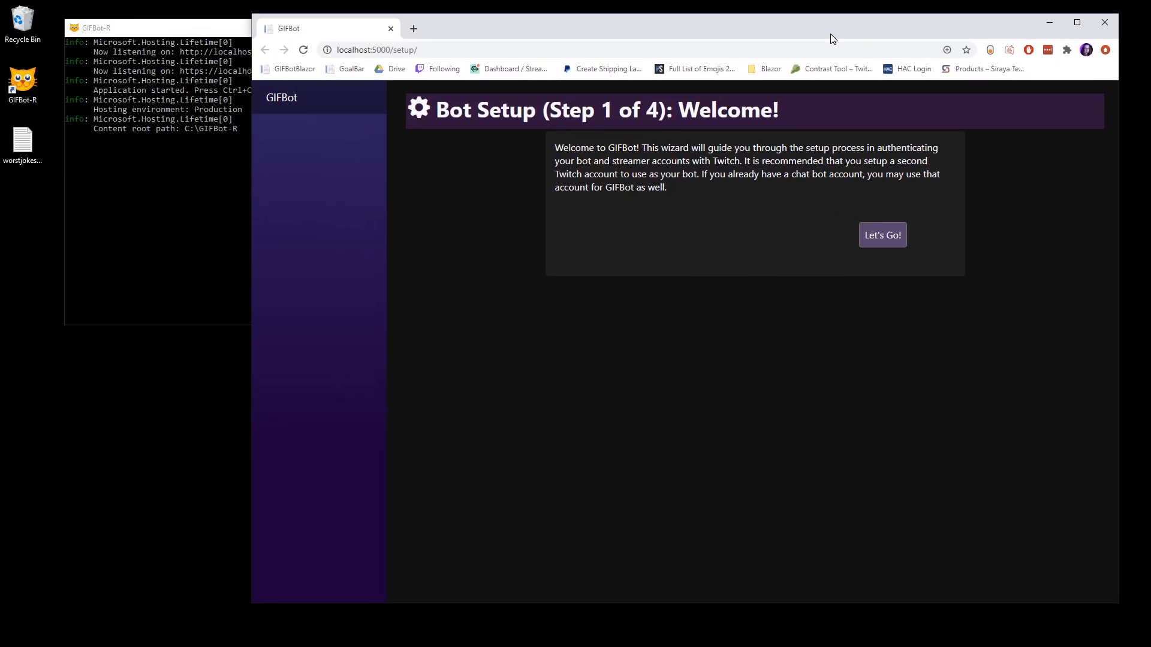
left_click(480, 211)
left_click_drag(489, 34, 481, 57)
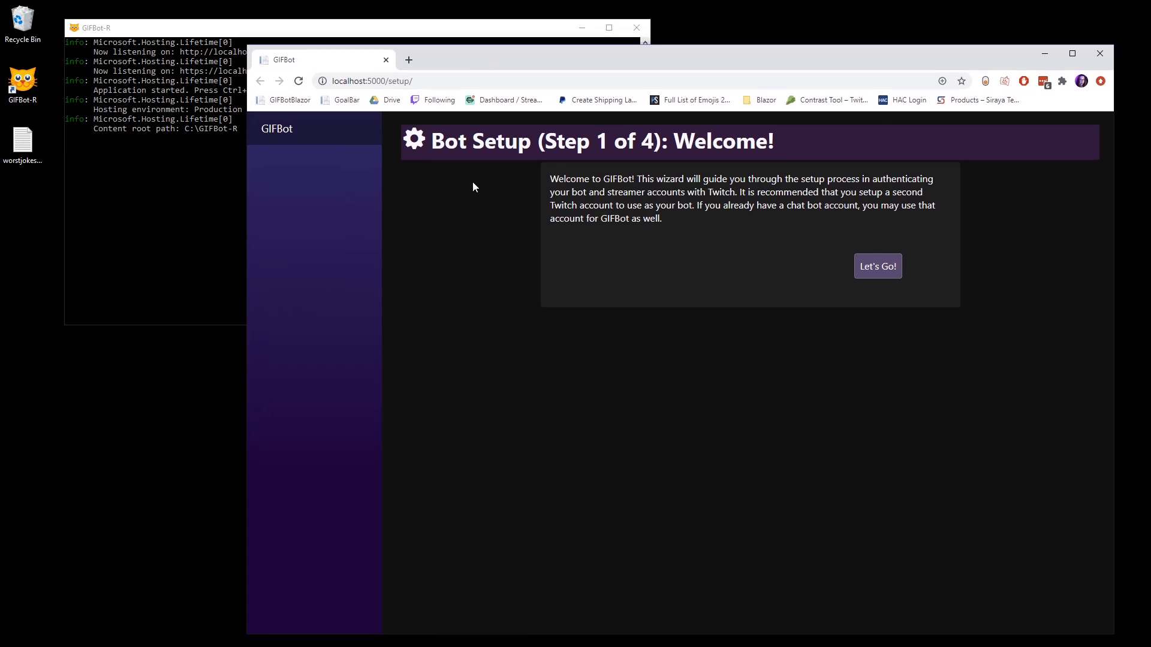
Step: Start the bot setup wizard and open the Twitch authorization page for the bot account
left_click_drag(433, 142, 806, 149)
left_click(812, 152)
left_click(882, 272)
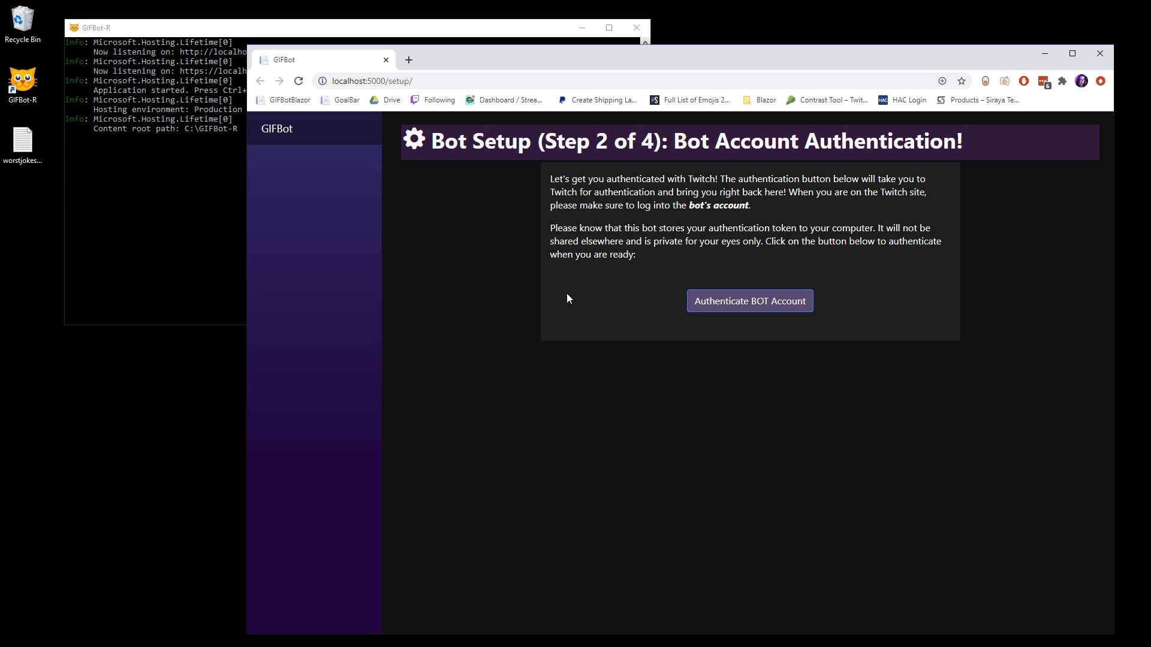
left_click(747, 303)
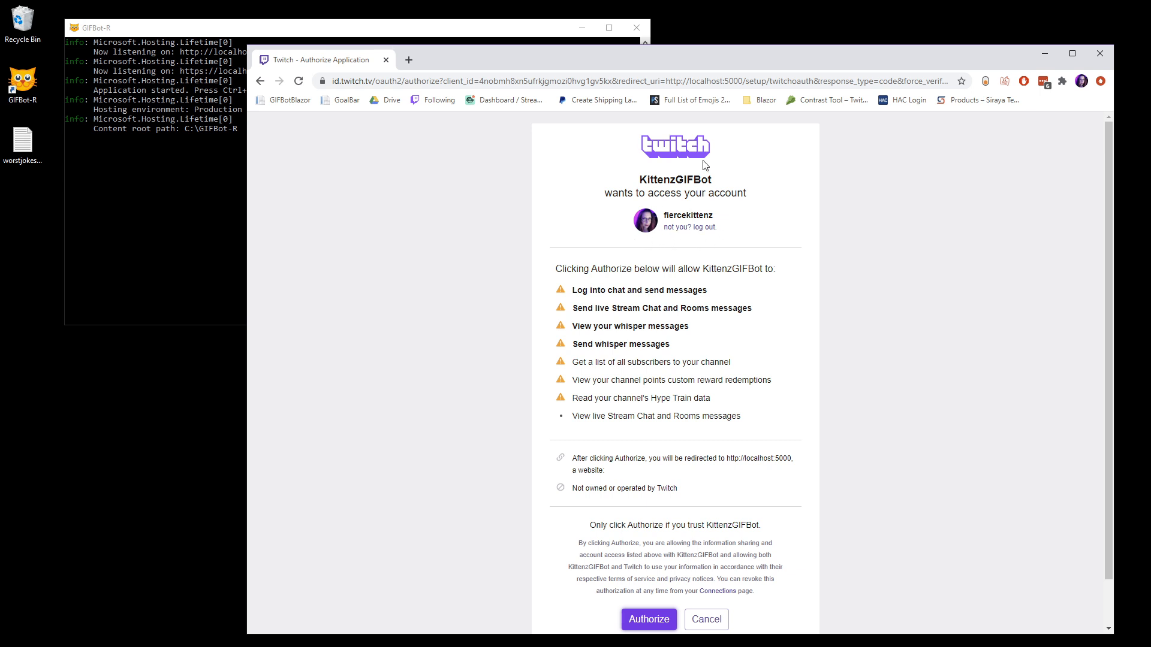
Step: Log out of the current Twitch account and log in with the bot account's saved username and password
left_click(685, 230)
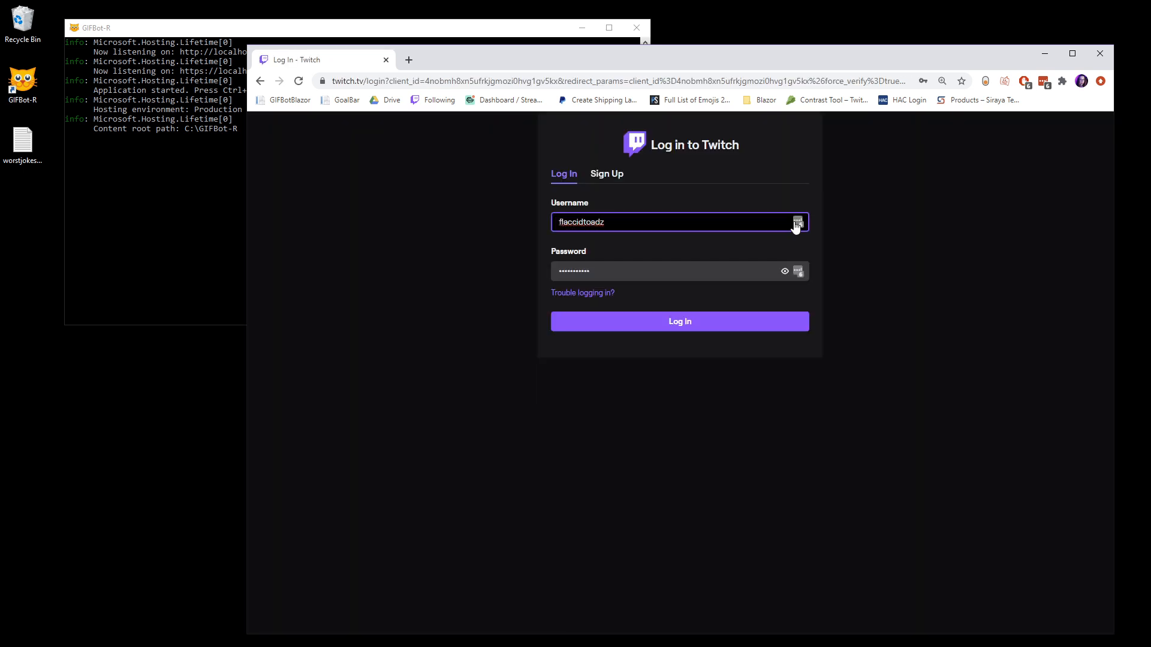
left_click(796, 224)
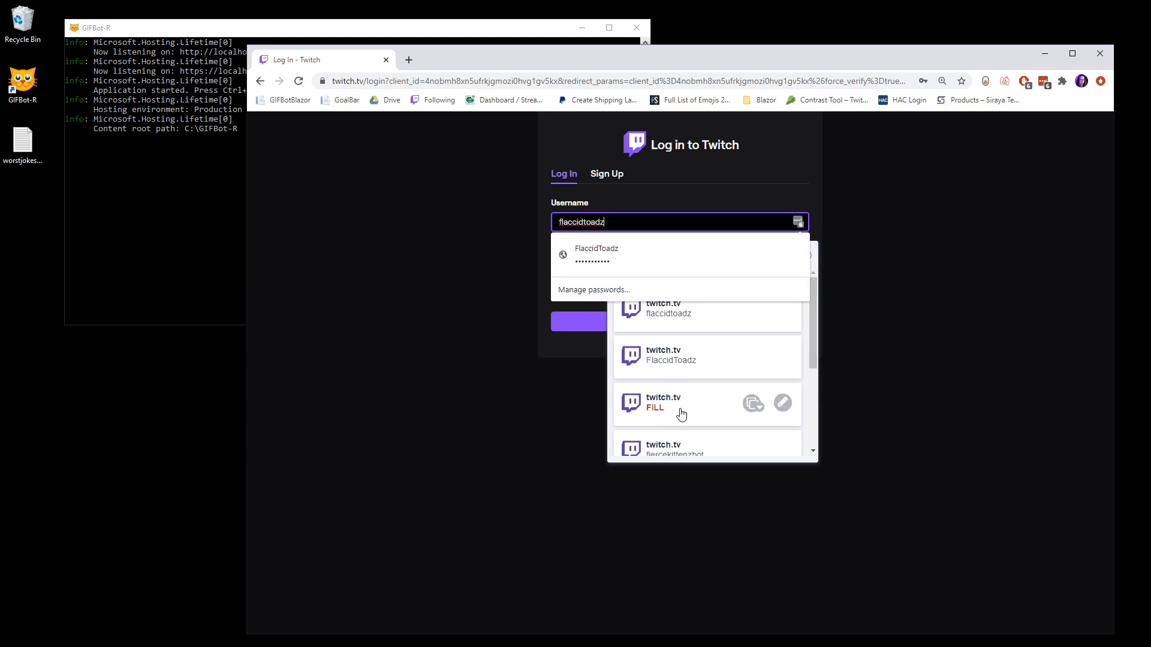
scroll(681, 414, "down", 1)
left_click(664, 403)
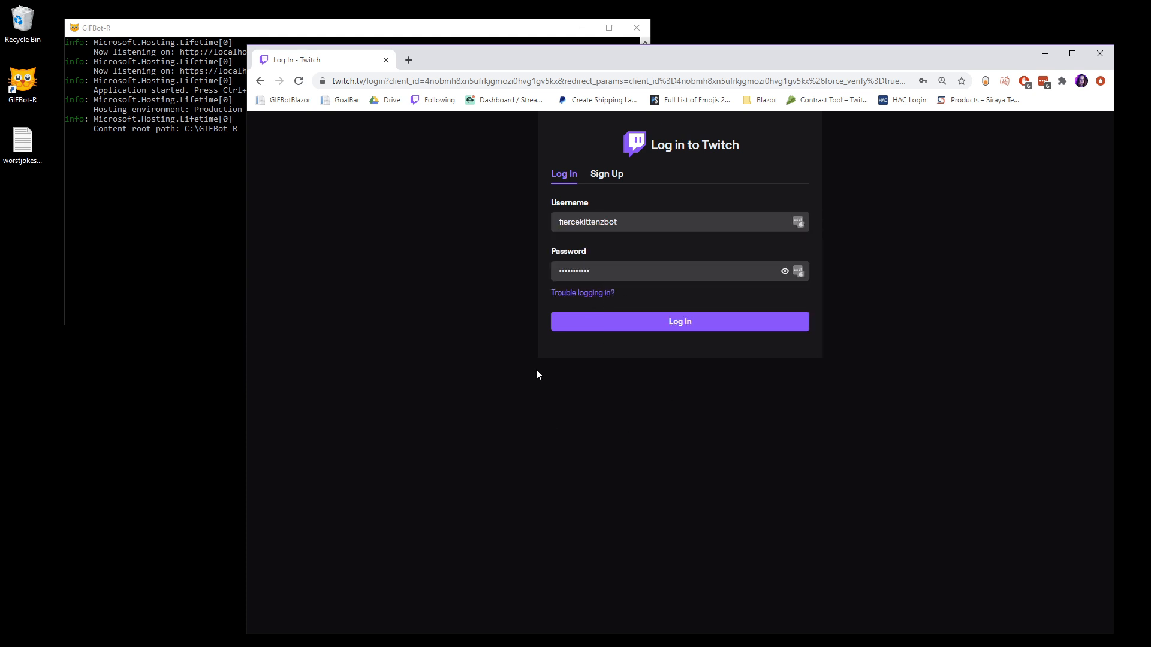
left_click(684, 327)
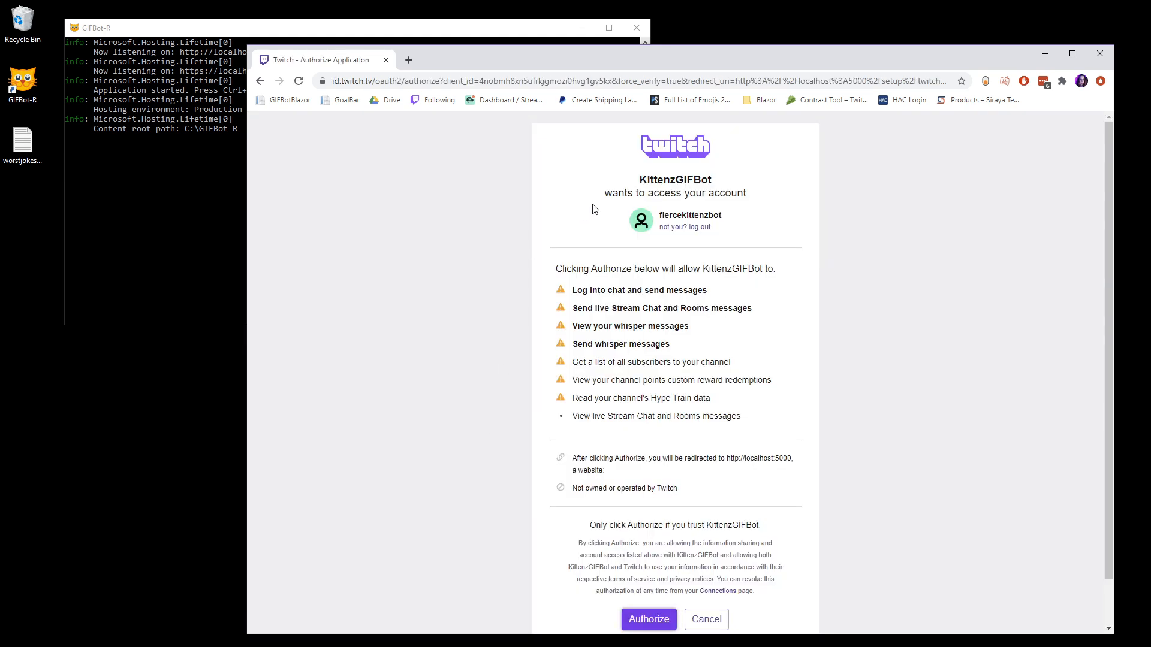
Step: Check that the bot account is the one signed in and authorize KittenzGIFBot to access it
double_click(689, 215)
left_click(782, 220)
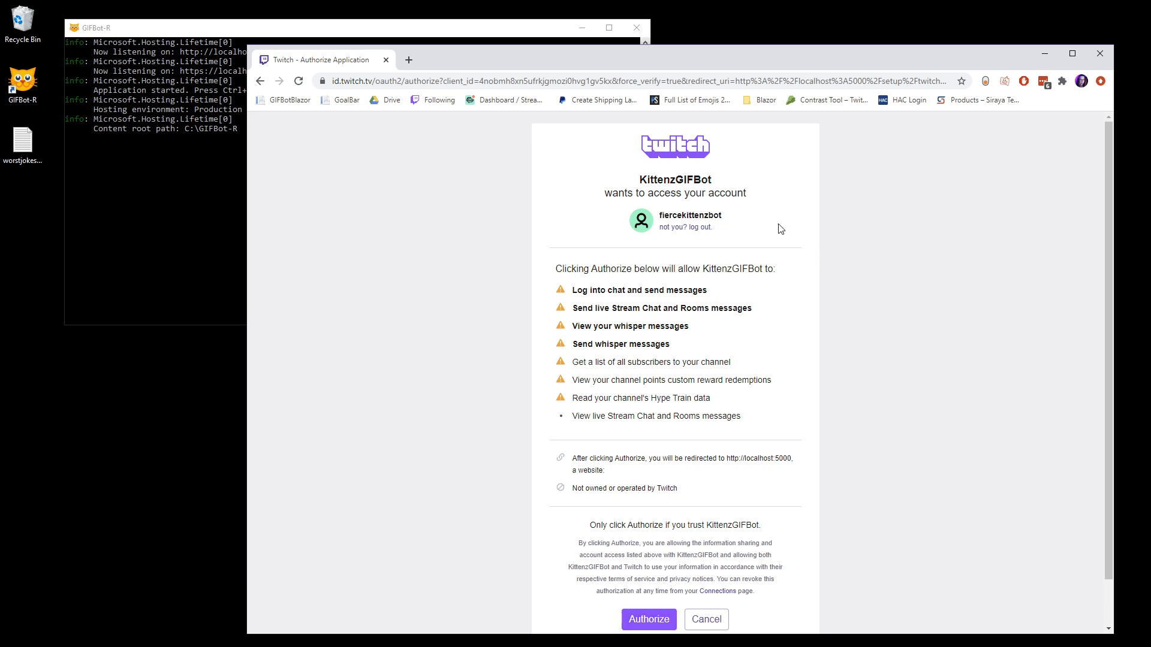
scroll(645, 413, "down", 1)
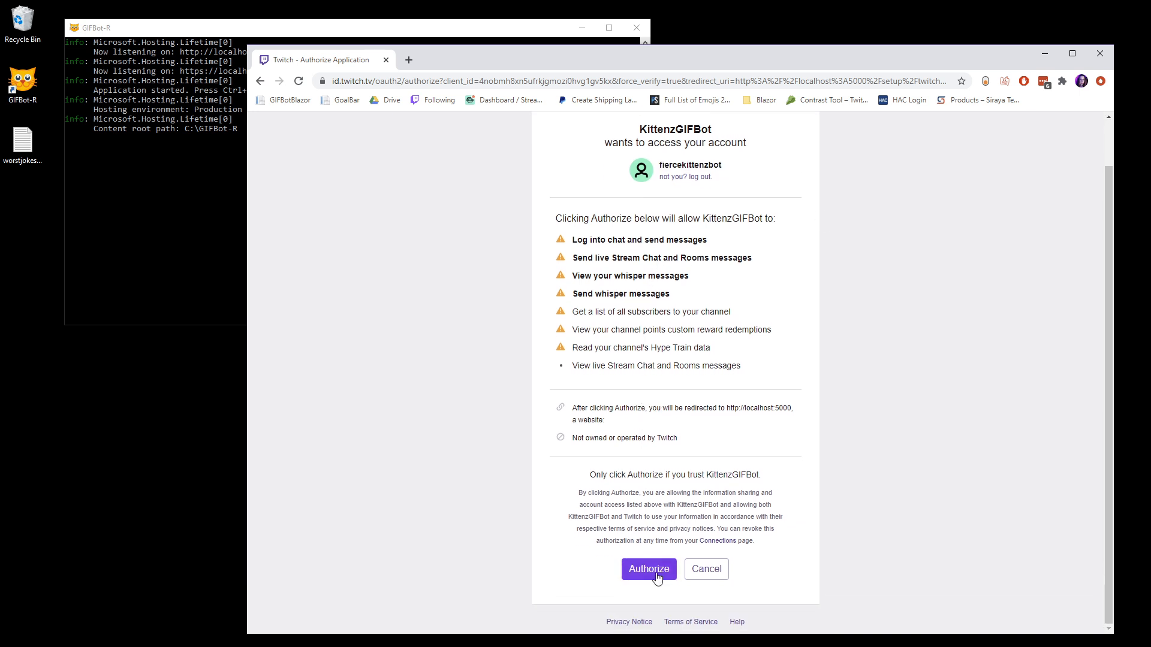
left_click(655, 571)
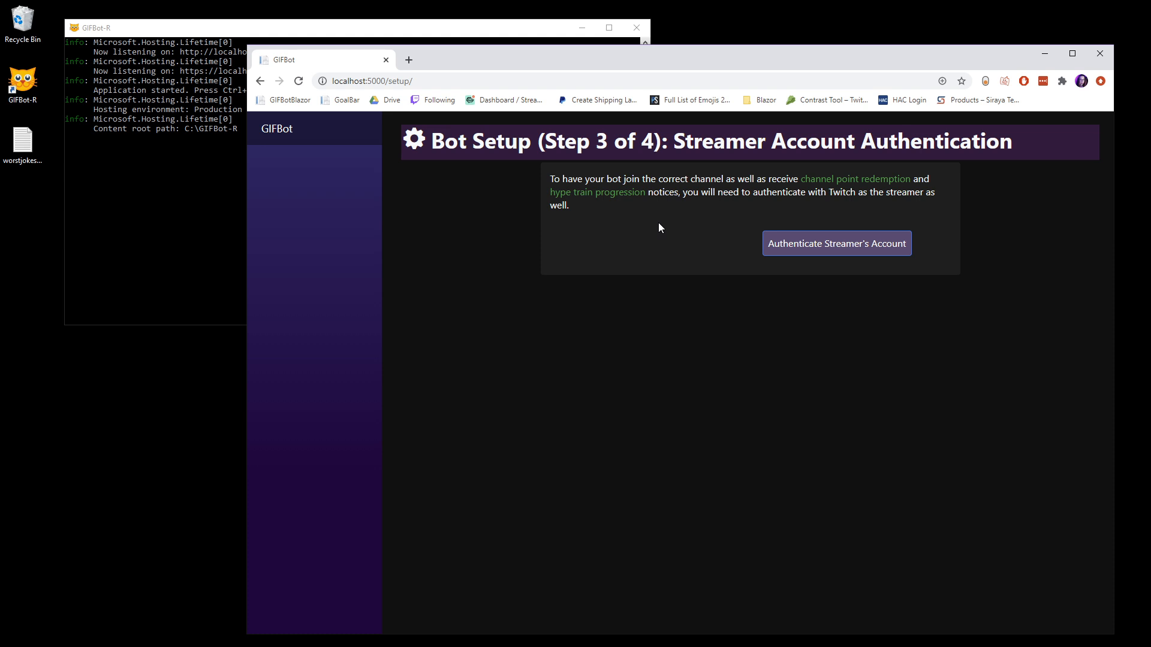
Step: Start the streamer account authentication and switch the Twitch login to the streamer's saved username and password
left_click(839, 245)
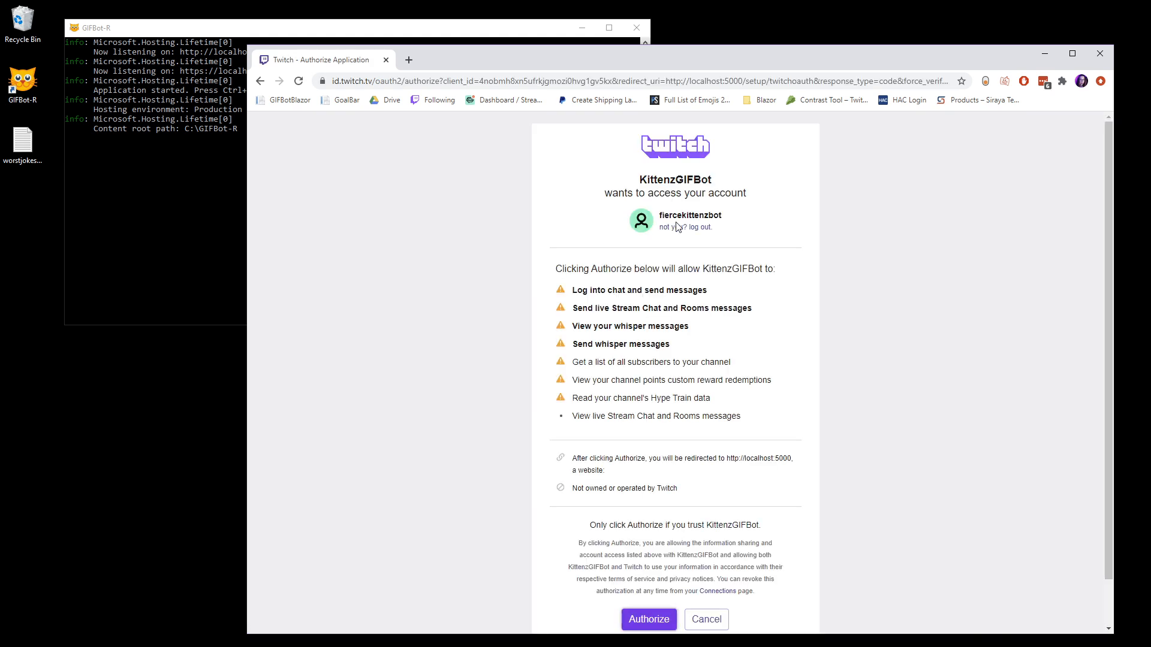
left_click(695, 228)
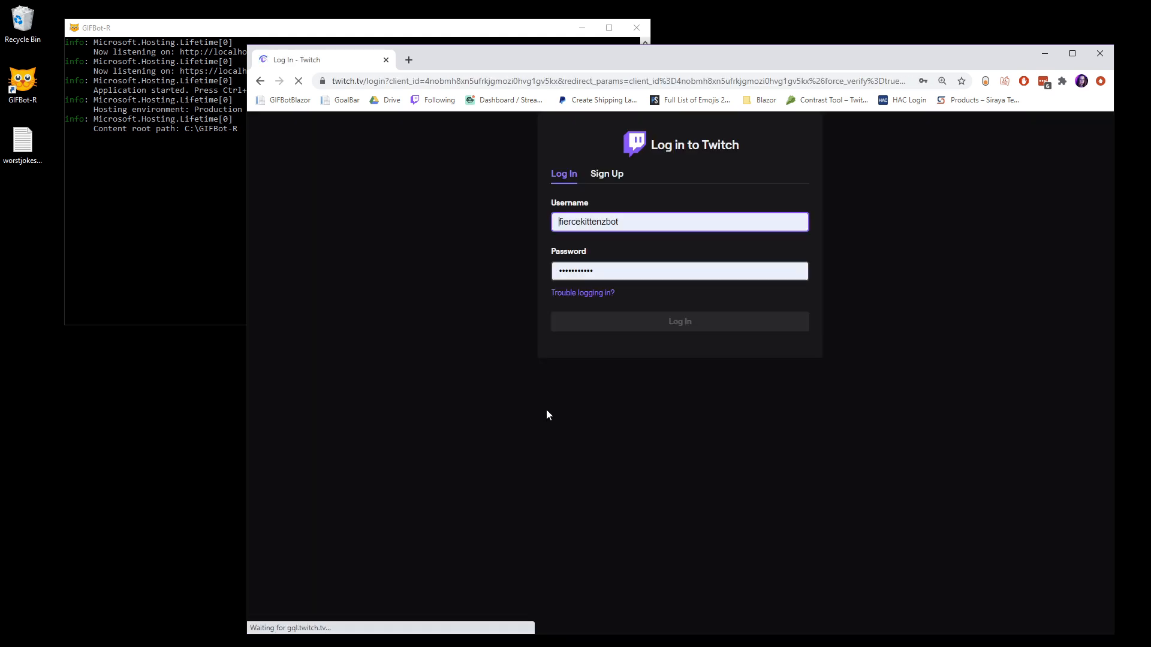
left_click(799, 223)
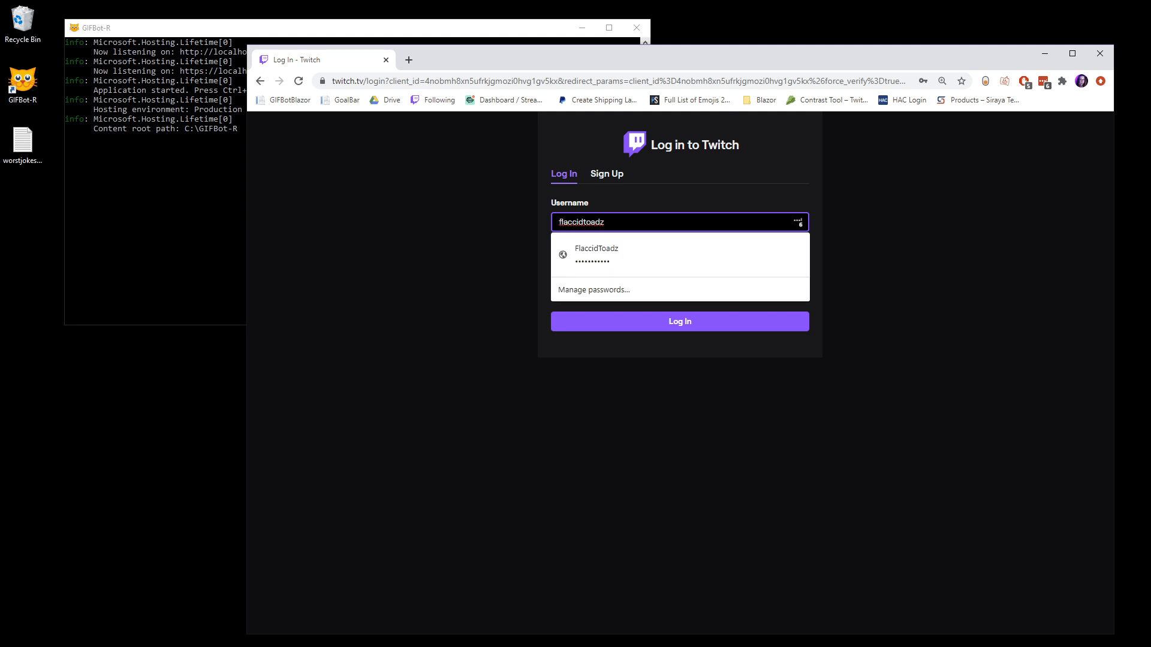
left_click(797, 223)
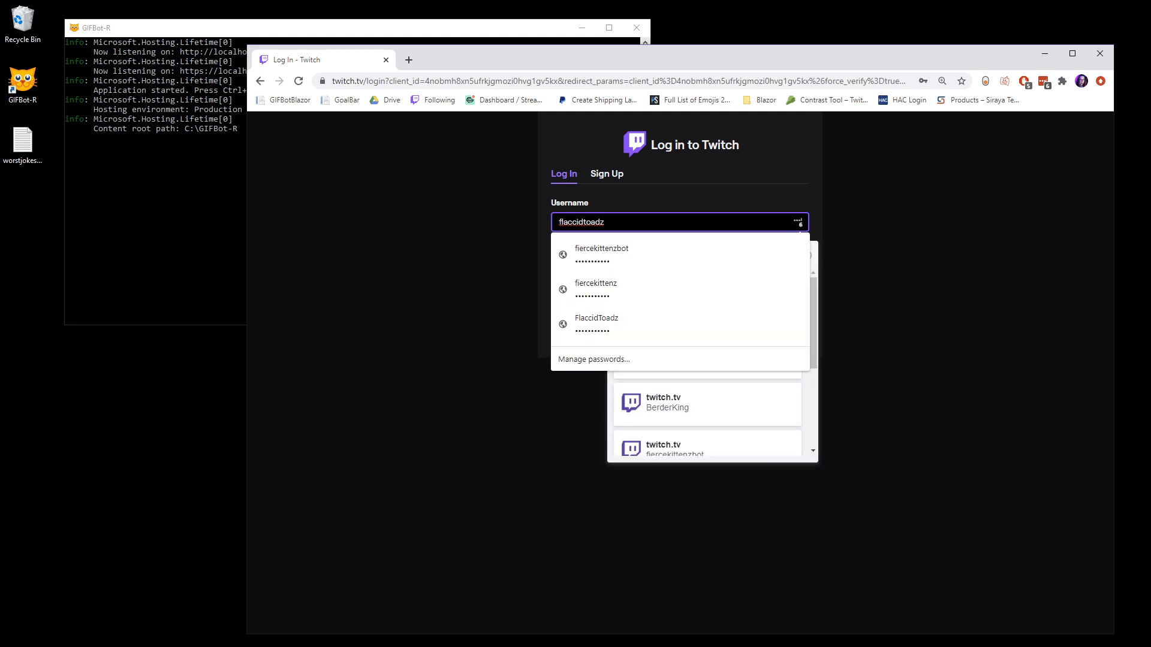
left_click(649, 283)
left_click(586, 327)
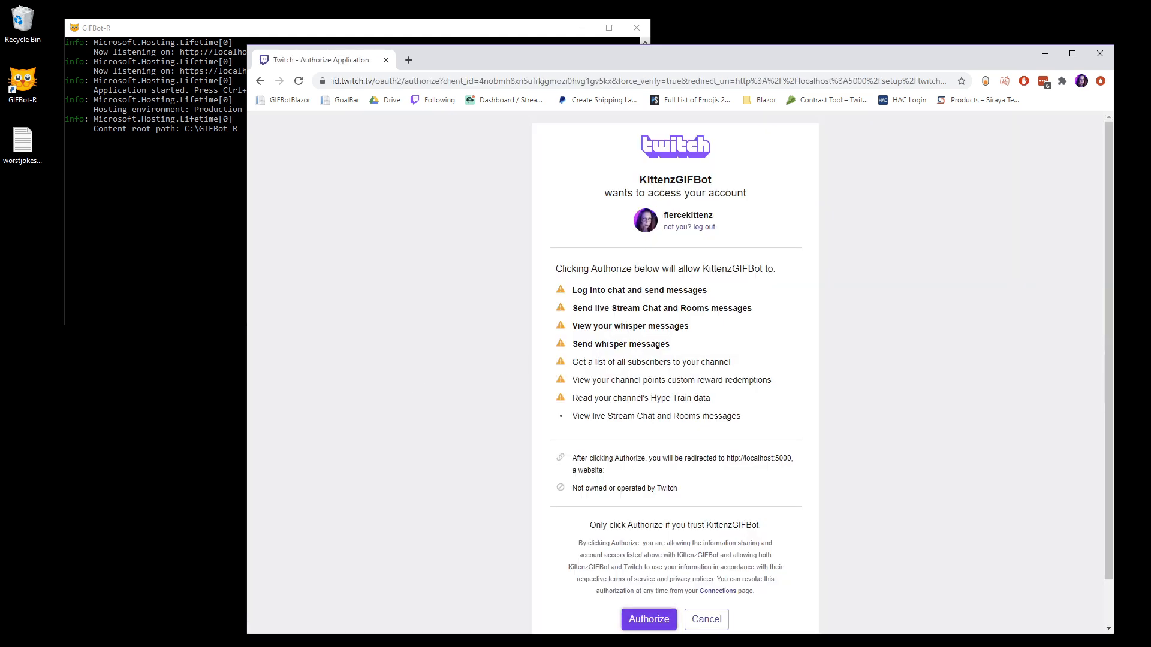
Step: Check that the streamer account is signed in and authorize KittenzGIFBot to access it
double_click(680, 216)
left_click(803, 268)
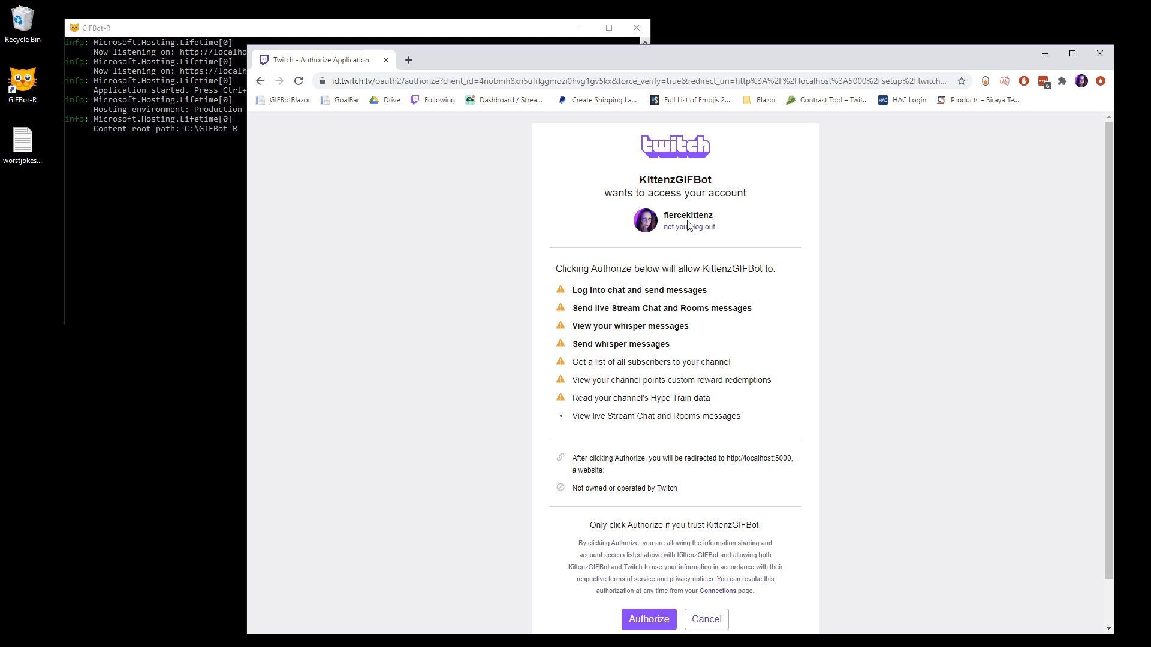
scroll(625, 368, "down", 1)
left_click(649, 570)
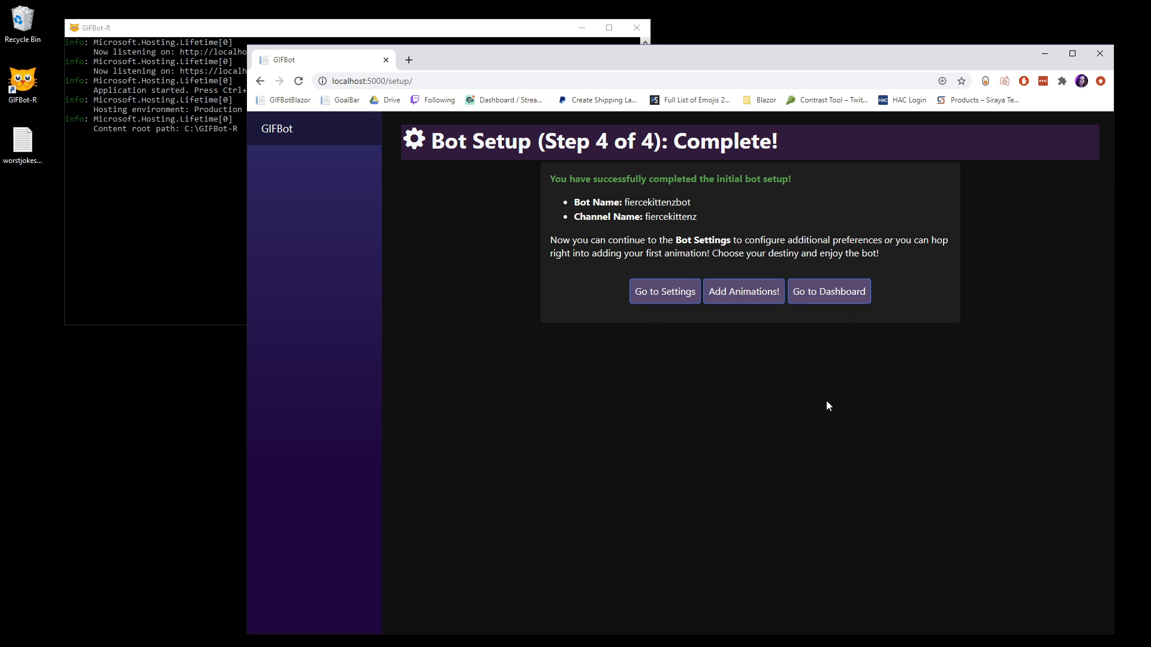
Step: Go to the Dashboard and examine its quick actions and the Animations Control Panel
left_click(829, 293)
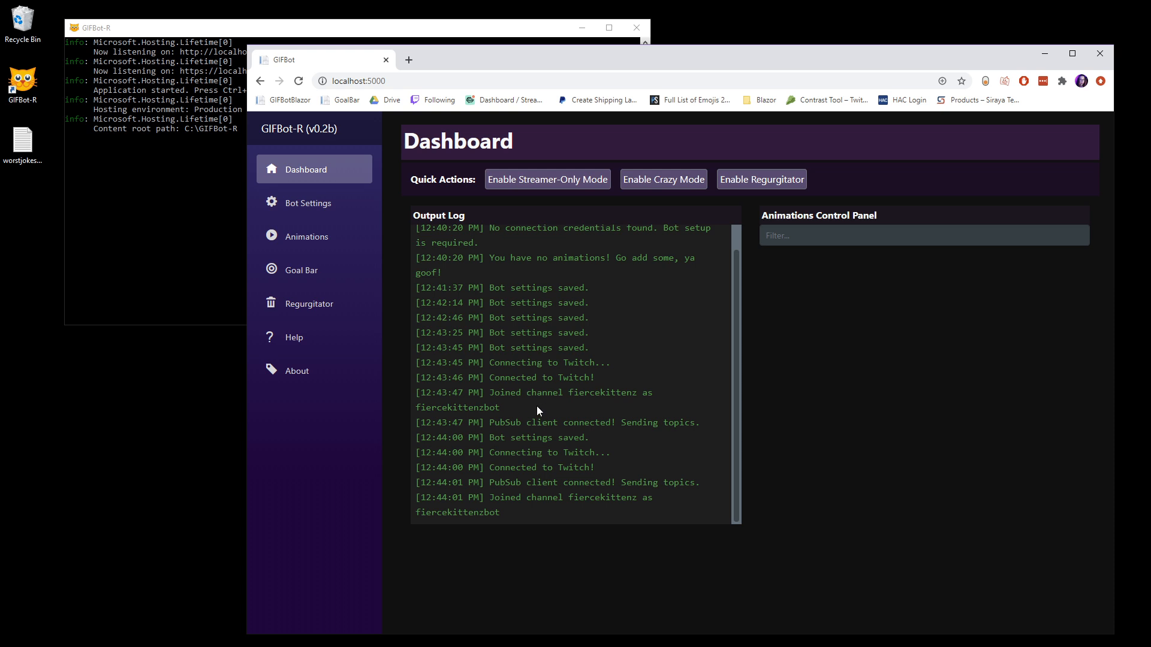
left_click(542, 189)
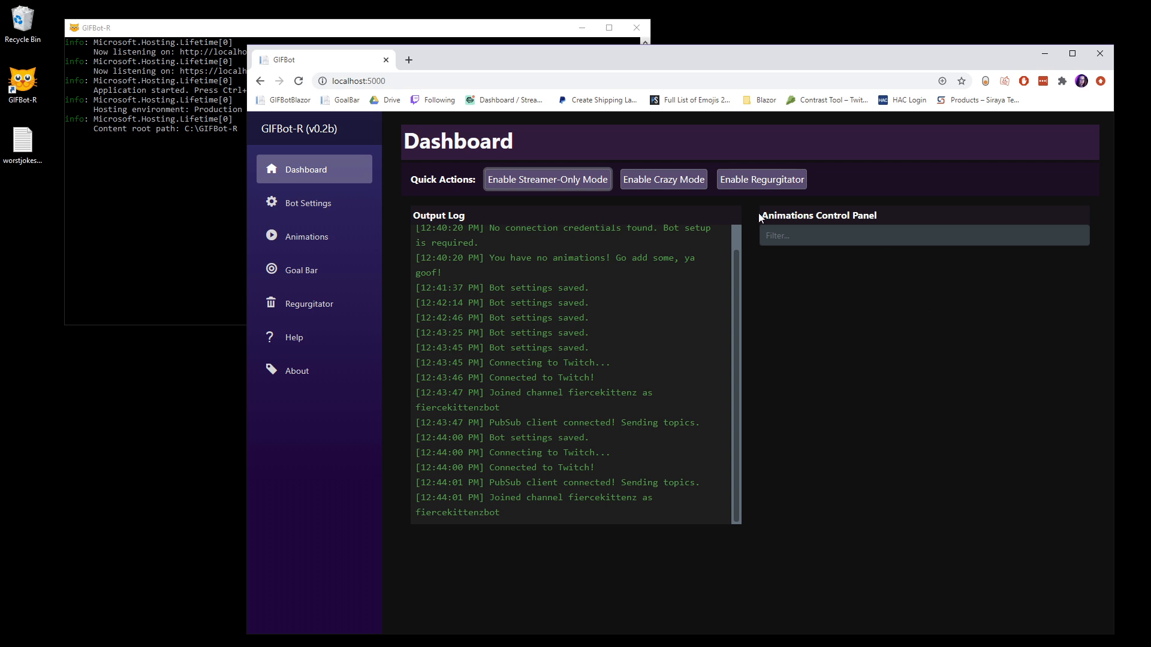
left_click_drag(759, 218, 966, 263)
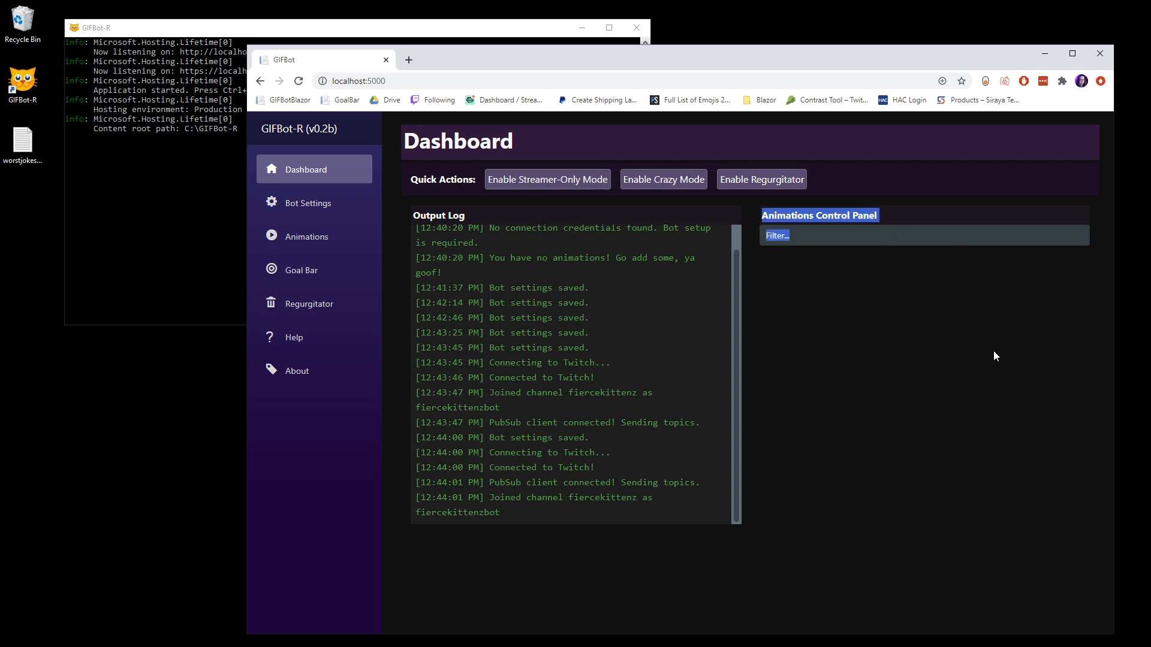
left_click(783, 228)
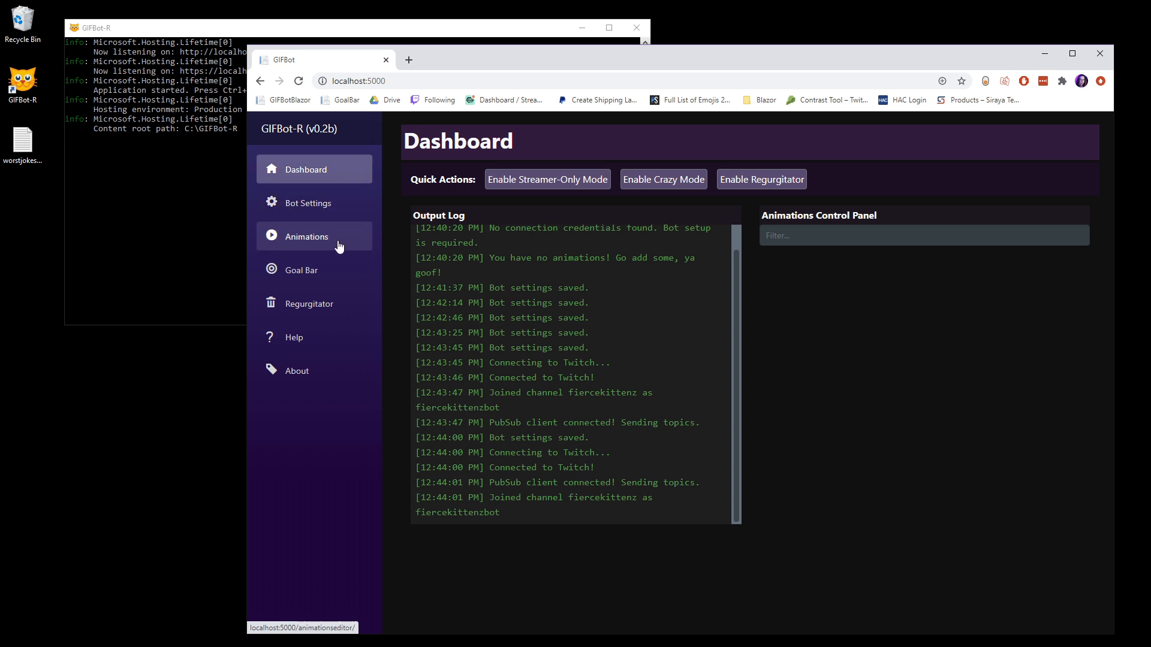
Step: Open the Bot Settings and review the Channel Name among the bot's credentials
left_click(348, 205)
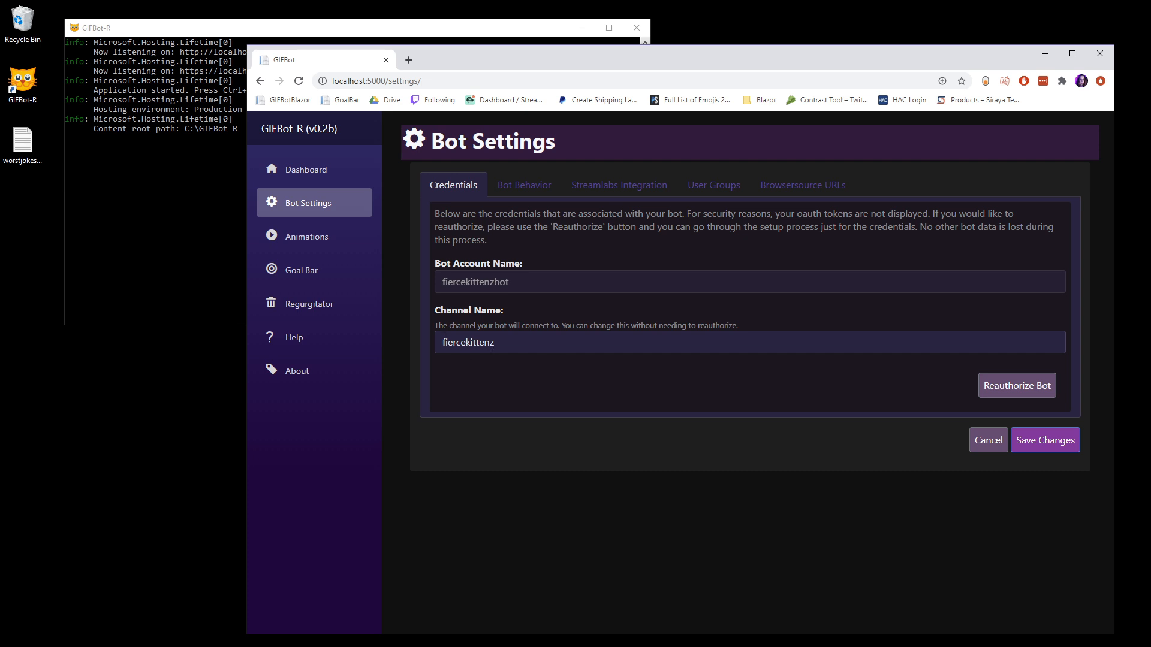
left_click(520, 347)
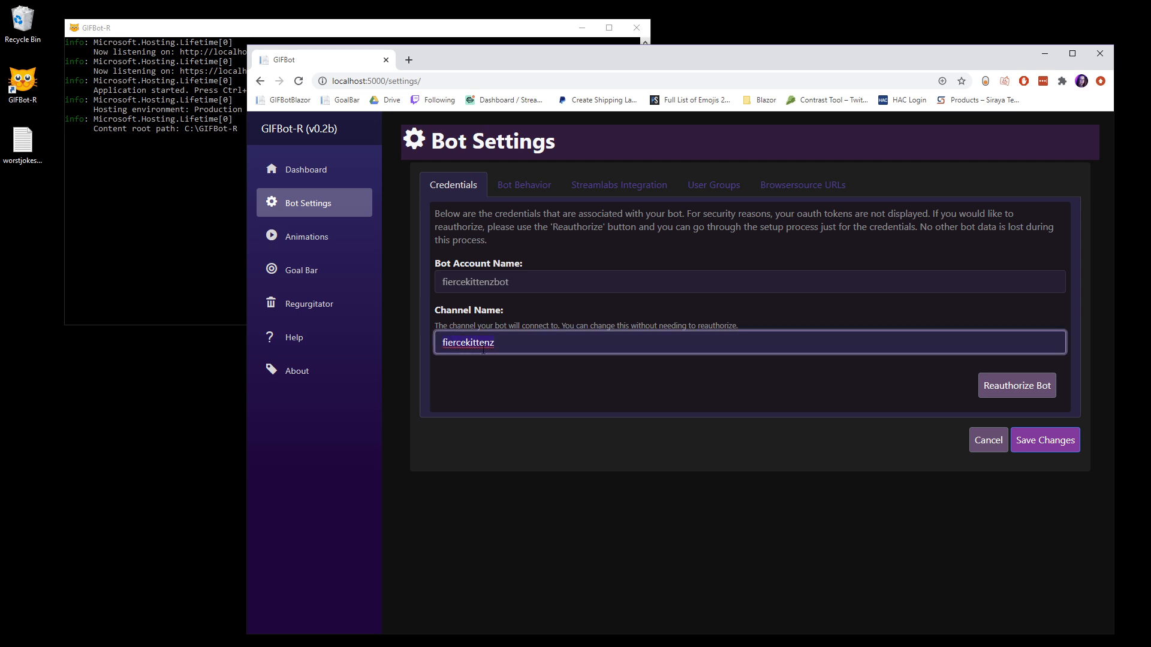
left_click(511, 390)
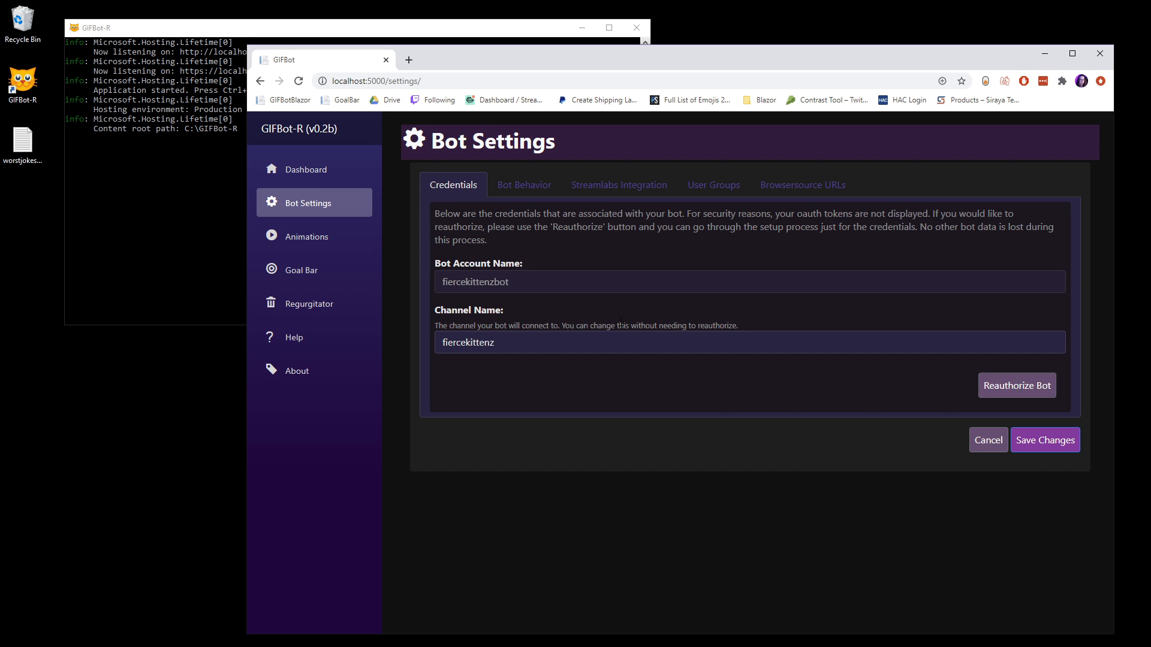
Step: Review the timing and cooldown options in the Bot Behavior settings and enable "Can Execute !animationroulette from Chat"
left_click(523, 190)
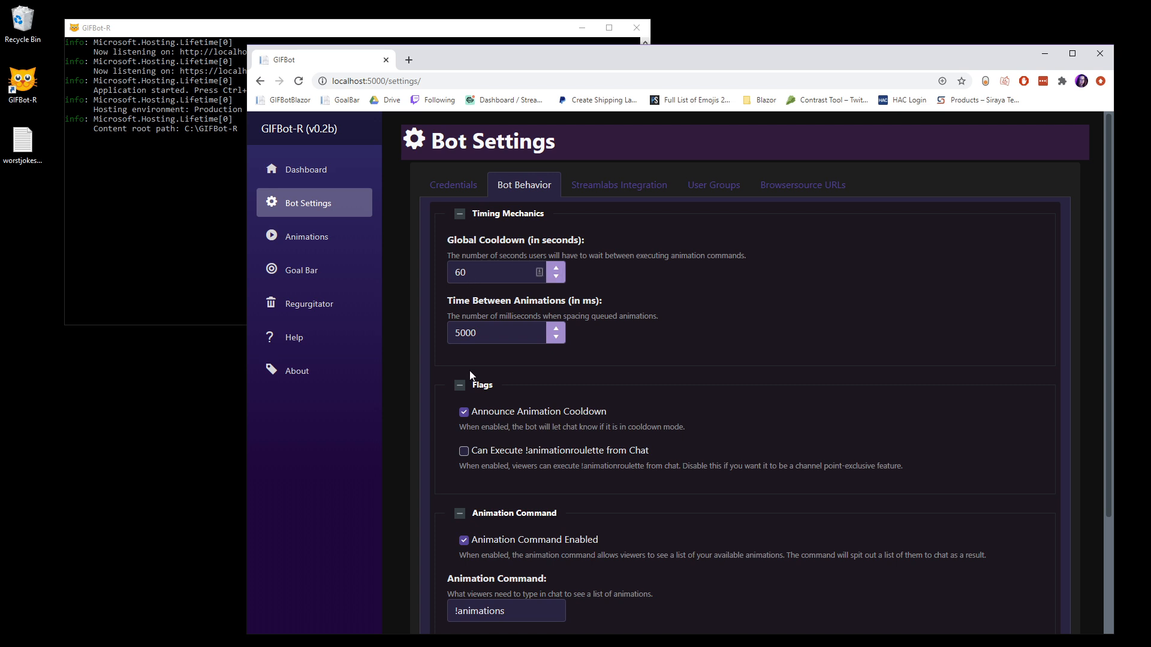
left_click_drag(442, 303, 689, 315)
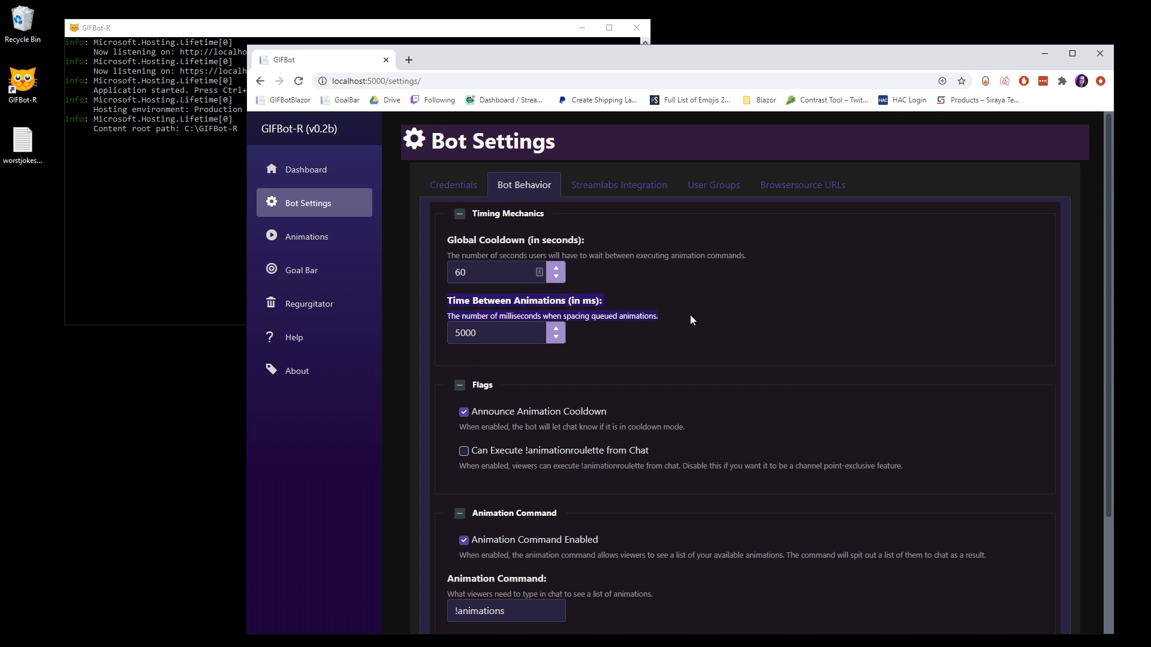
left_click(689, 315)
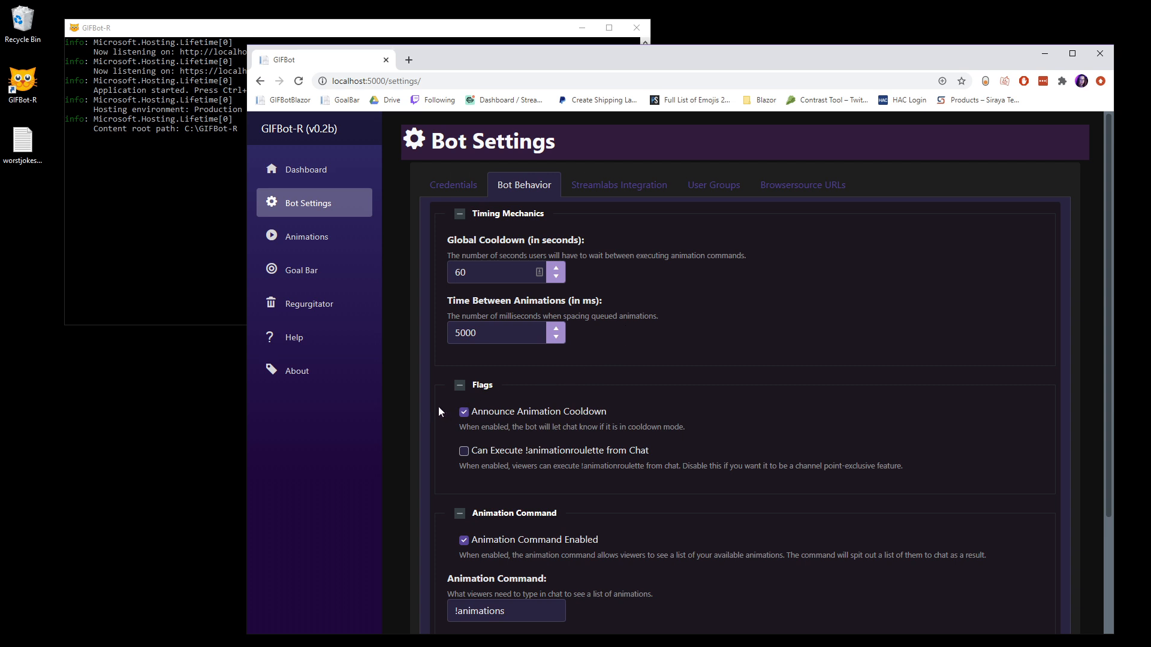
mouse_move(706, 427)
left_mouse_down()
mouse_move(461, 428)
mouse_move(458, 403)
mouse_move(694, 424)
left_mouse_up()
left_click_drag(694, 424, 463, 414)
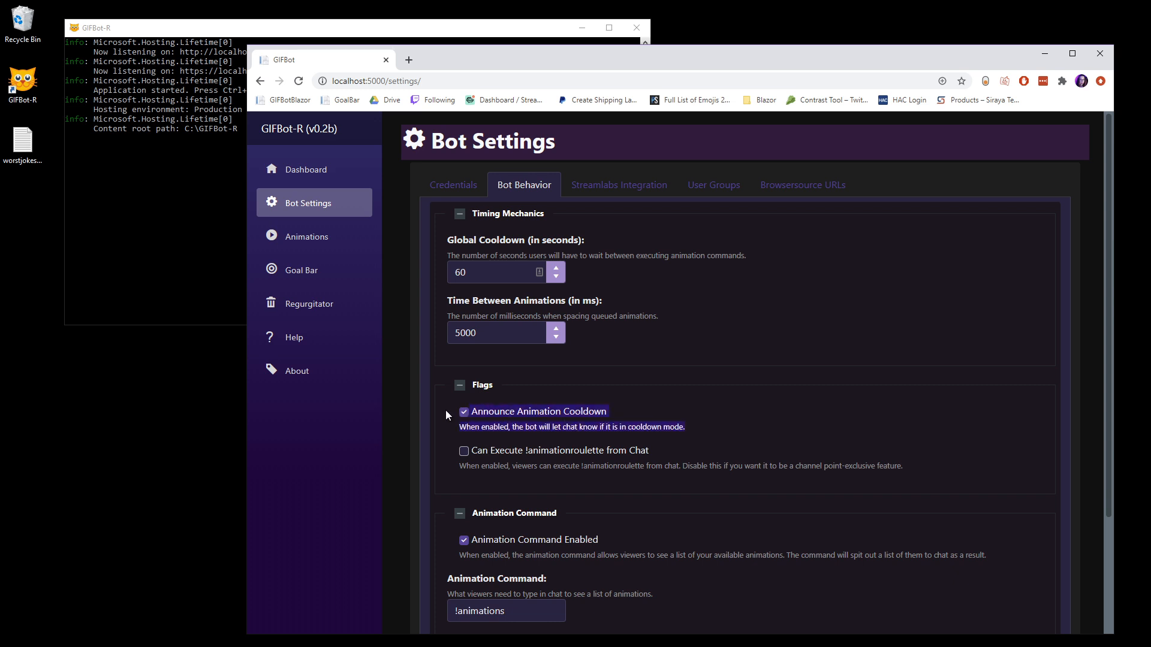
left_click(443, 415)
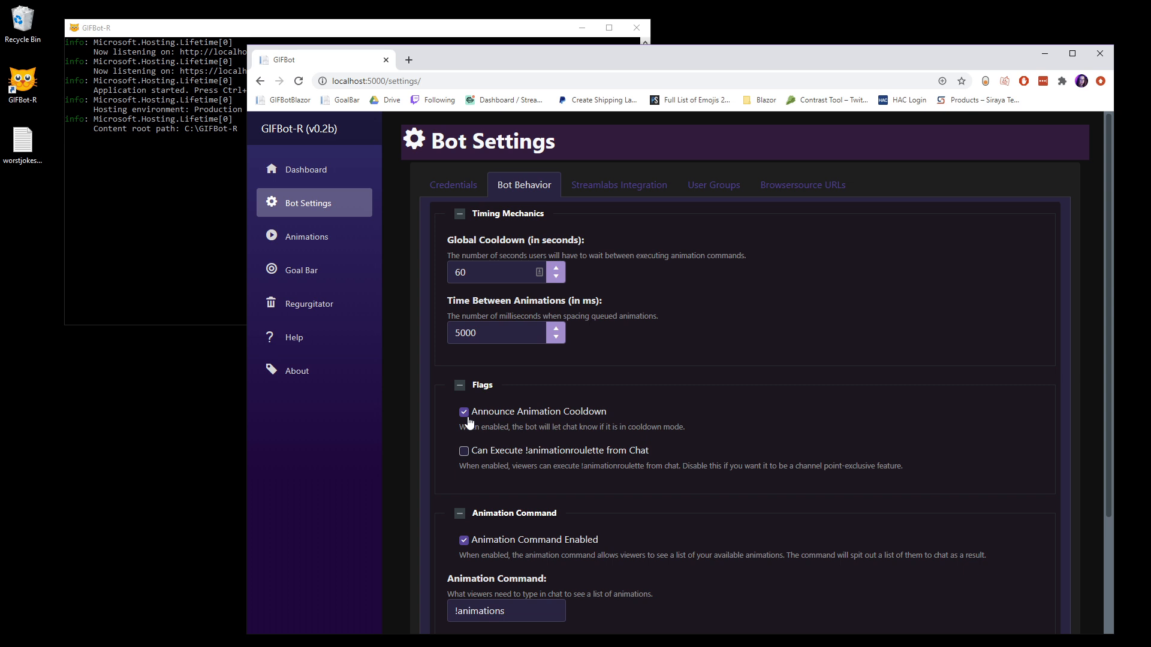
scroll(550, 381, "down", 1)
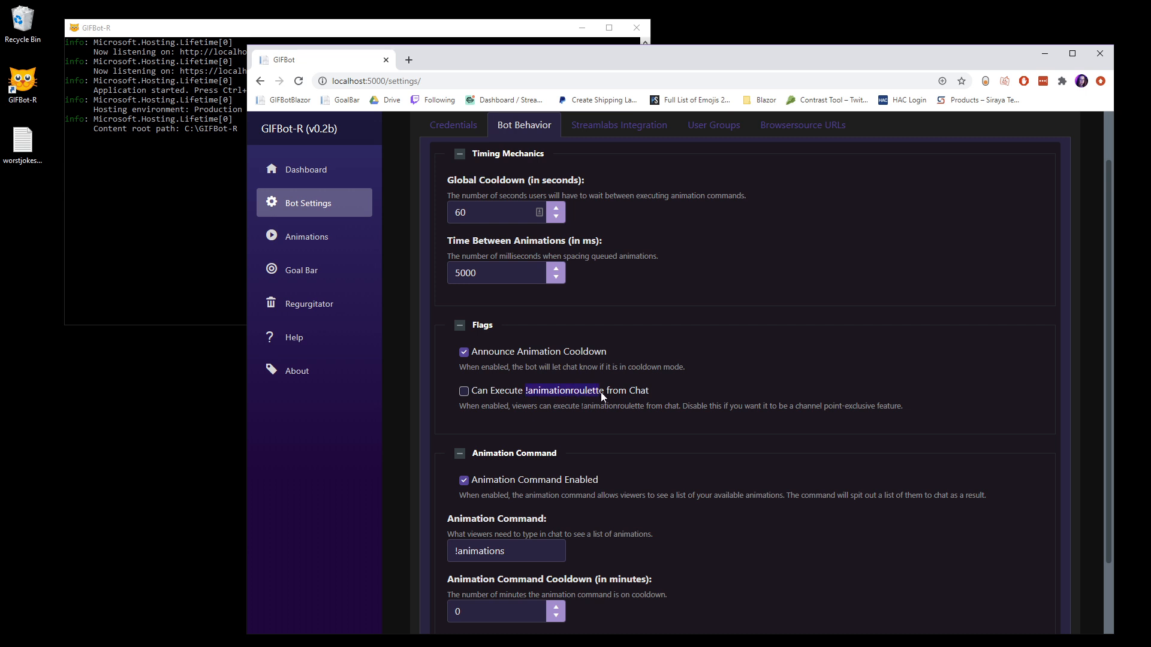
left_click(664, 393)
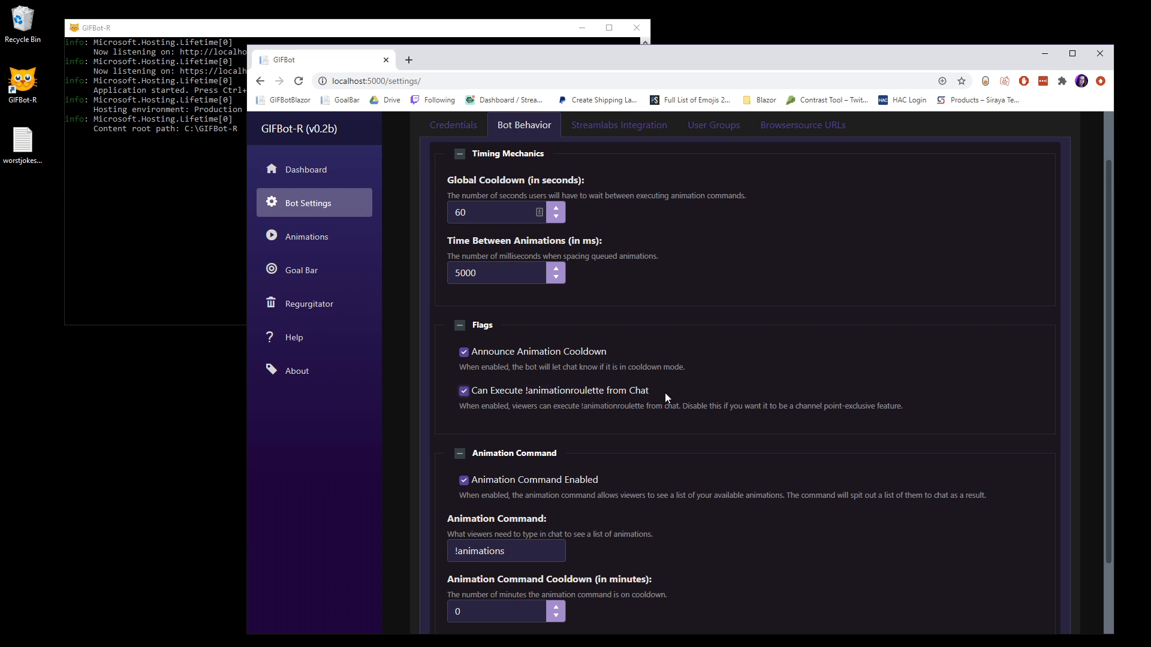
Step: Disable "Can Execute !animationroulette from Chat" and review the Animation Command options in the Bot Behavior settings
left_click(464, 393)
left_click(753, 396)
left_click(753, 396)
scroll(589, 371, "down", 2)
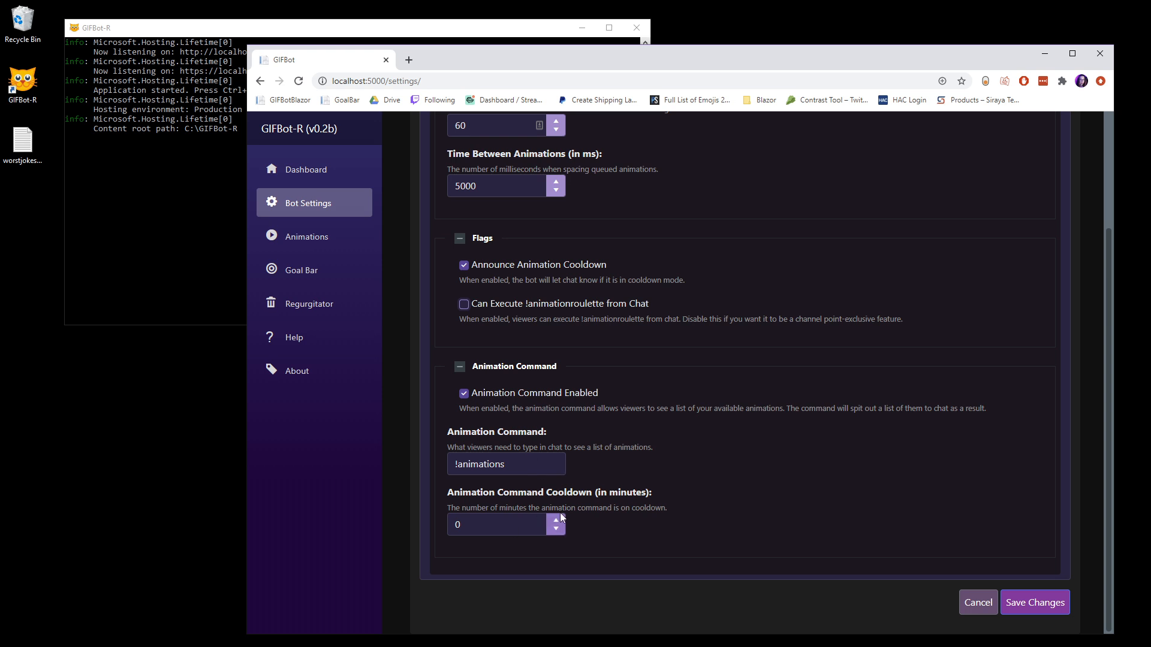
scroll(585, 469, "up", 3)
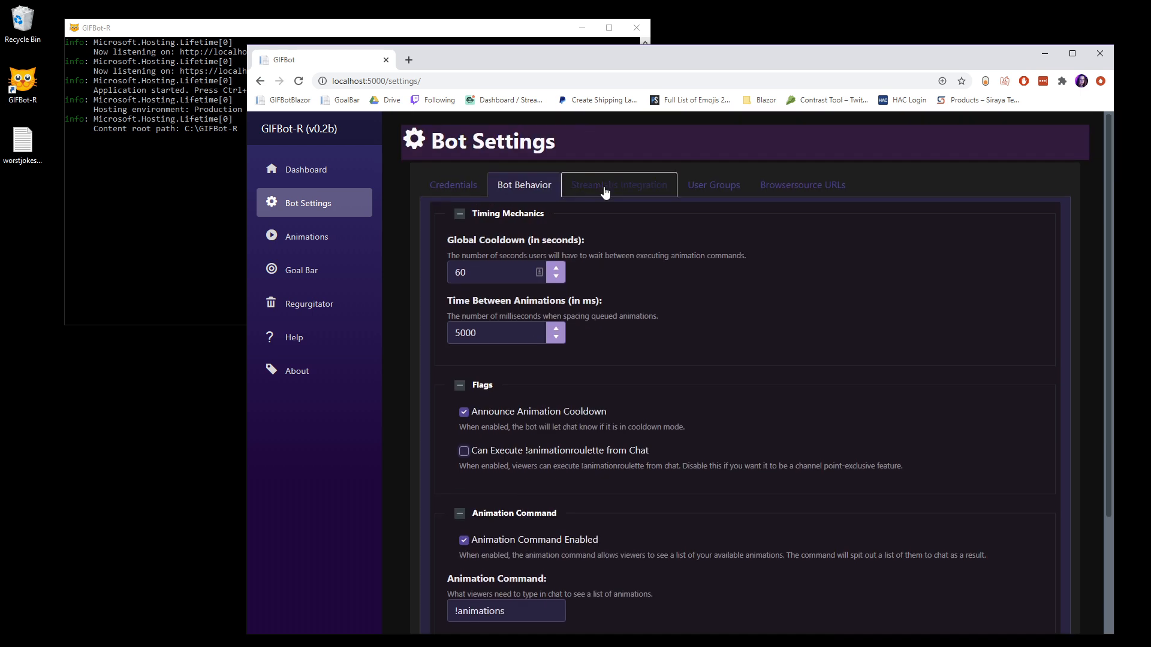
Step: Open the Streamlabs Integration settings and examine the authentication instructions and the Streamlabs Access Token field
left_click(605, 191)
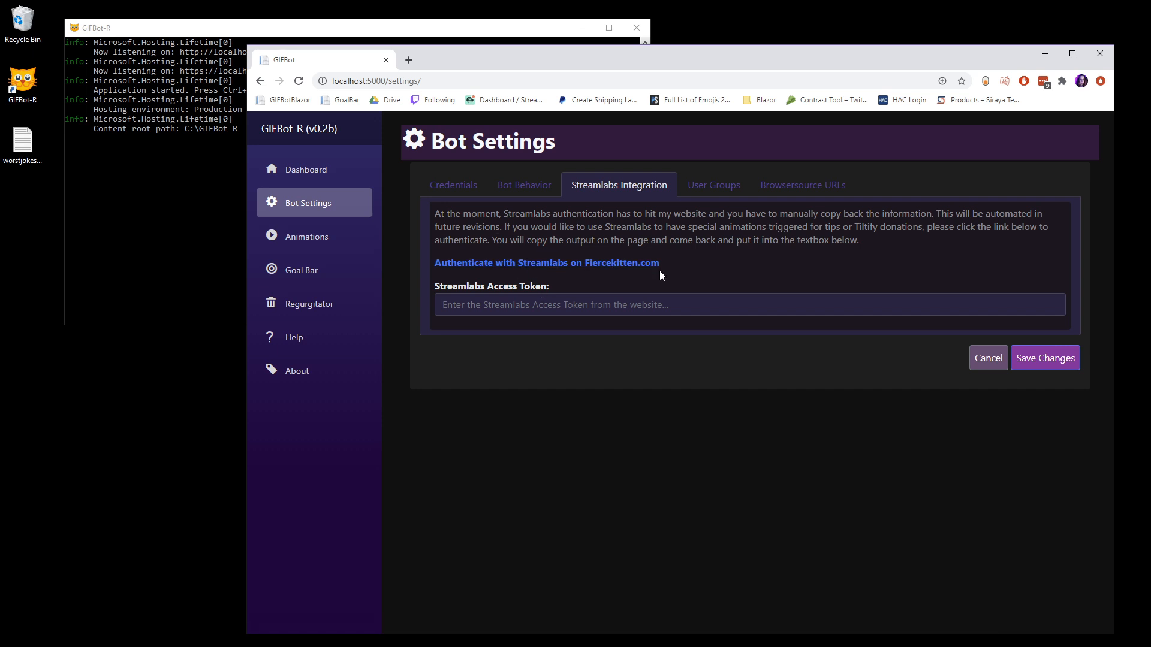
left_click(445, 306)
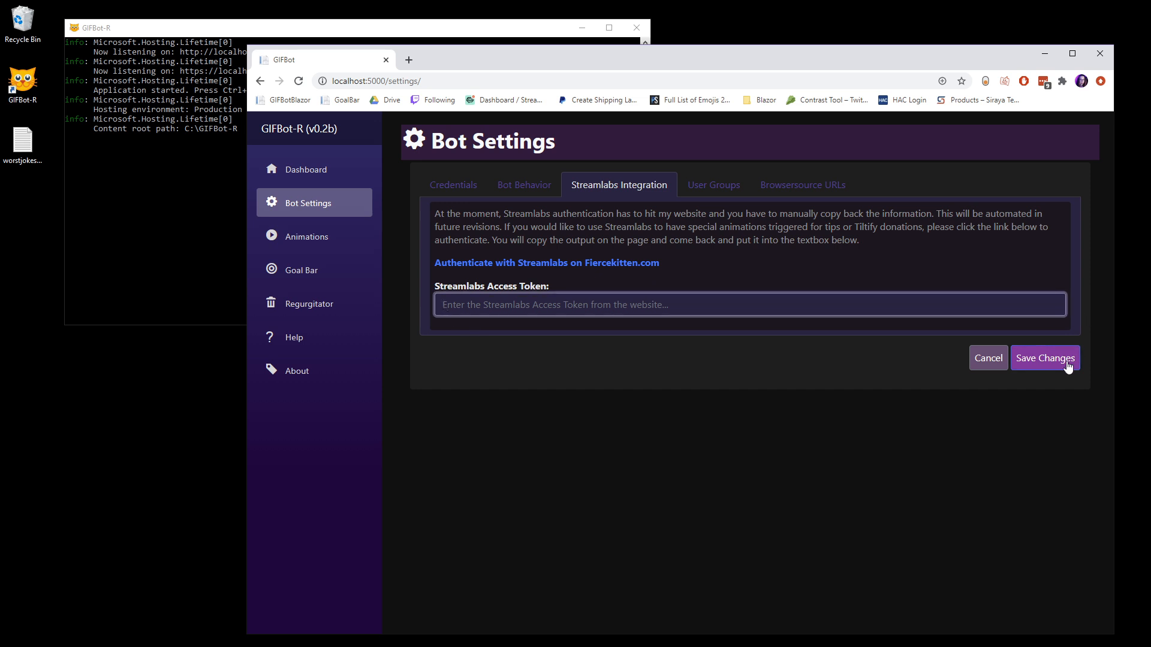
Step: Add a new user group named "St. Jude" in the User Groups settings
left_click(708, 185)
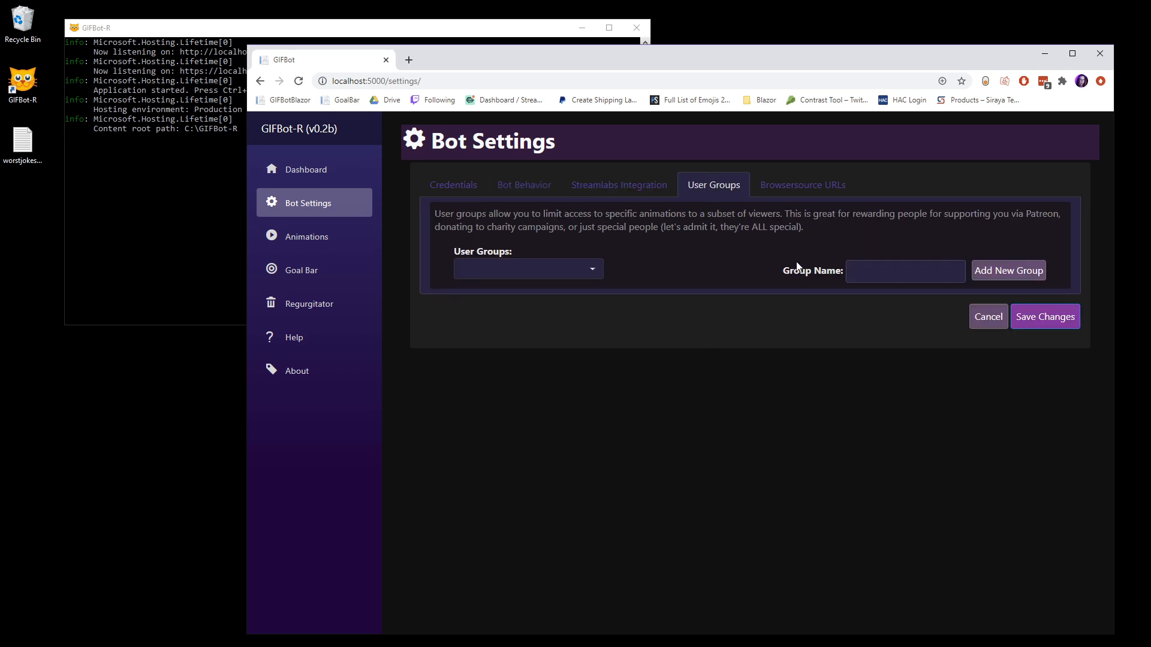
left_click(533, 270)
left_click(667, 250)
left_click(875, 267)
key("Down")
key("Return")
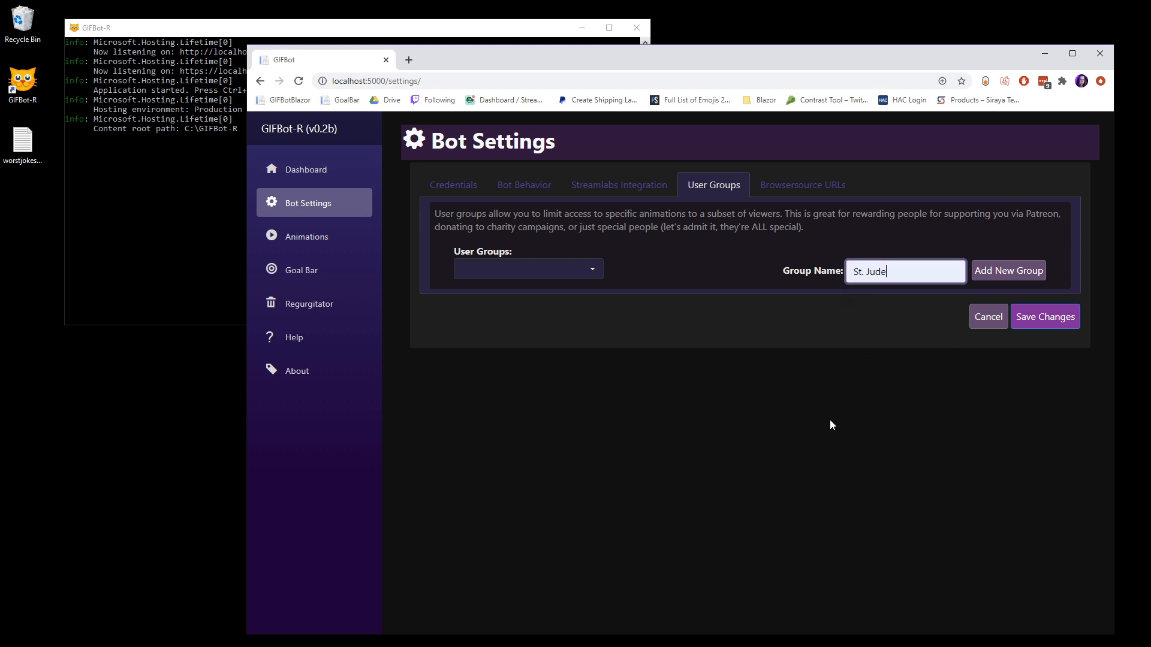
left_click(1017, 271)
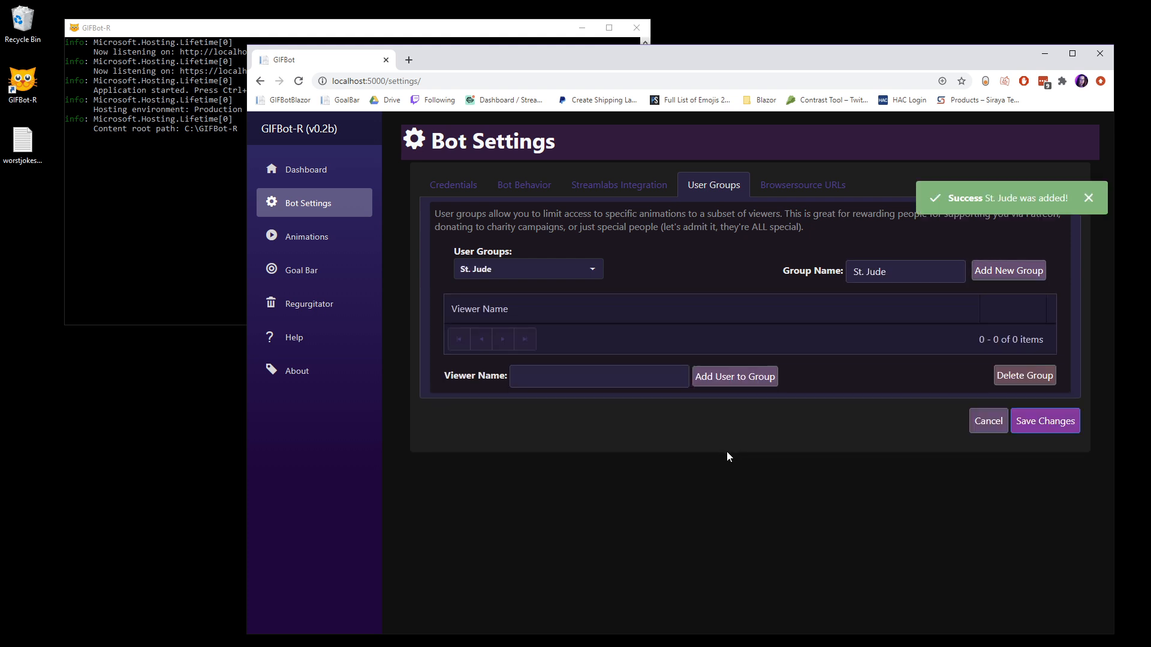
Step: Add two of the suggested viewers to the St. Jude group and save the bot settings
left_click(548, 377)
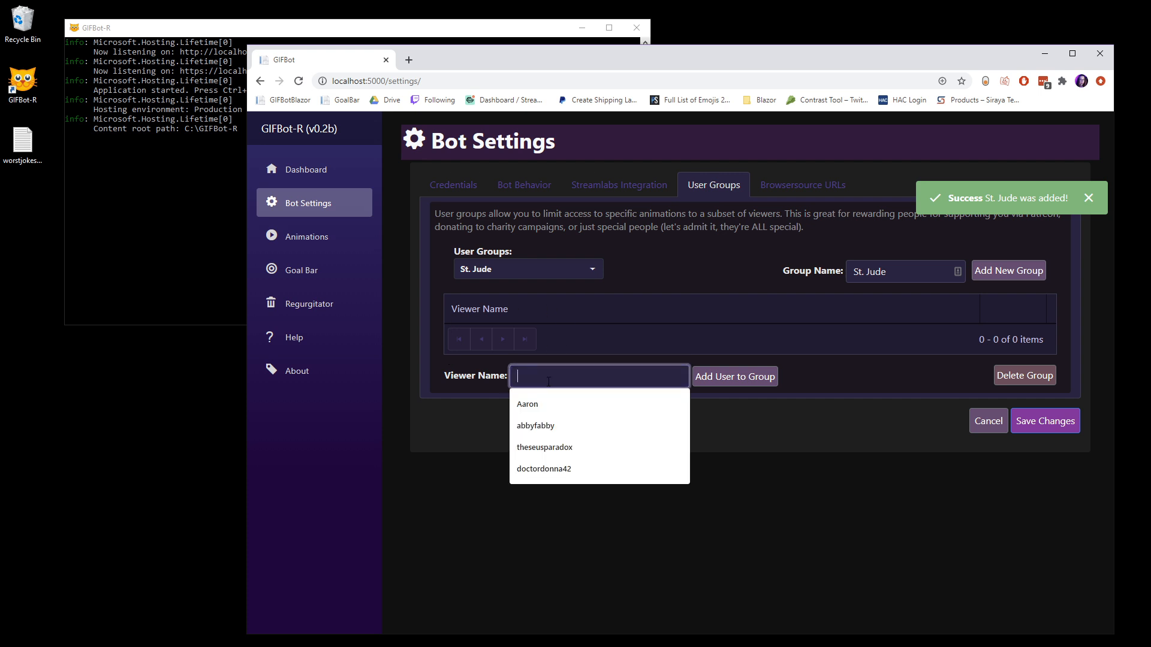
left_click(543, 426)
left_click(731, 378)
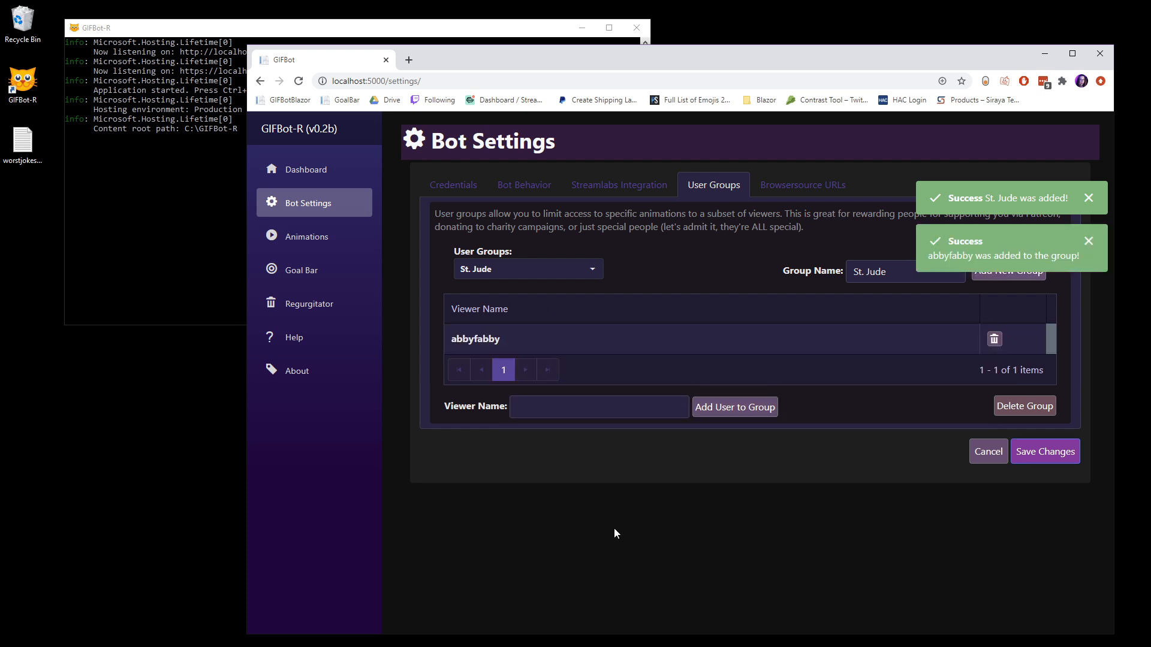
left_click(555, 409)
left_click(549, 496)
left_click(719, 407)
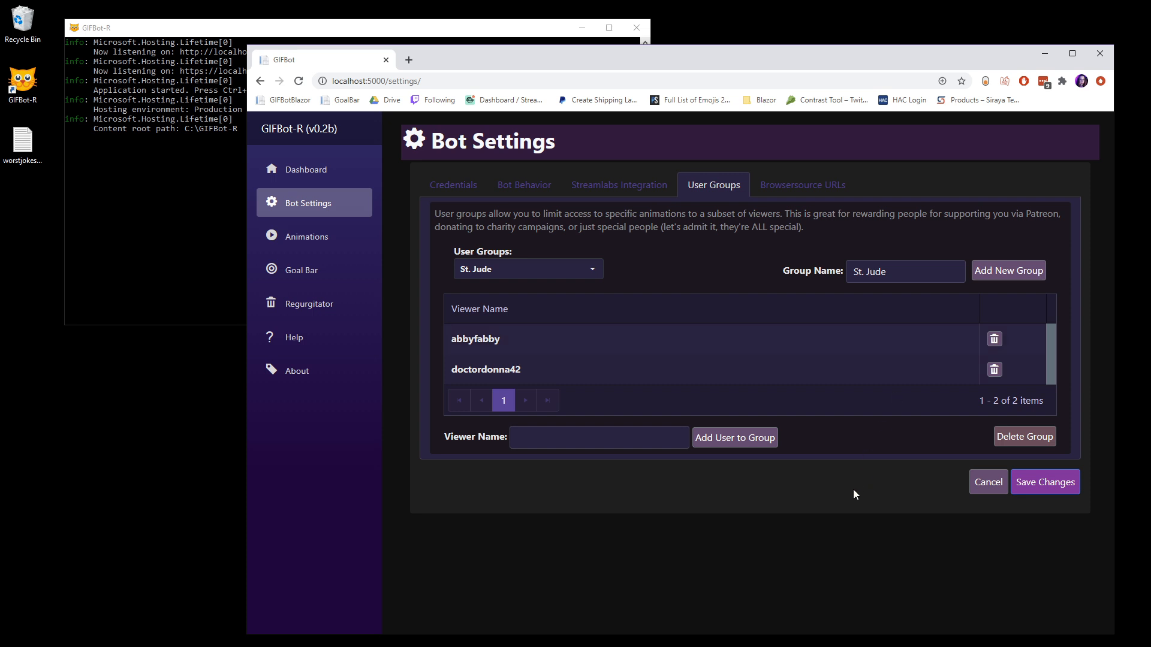
left_click(1043, 485)
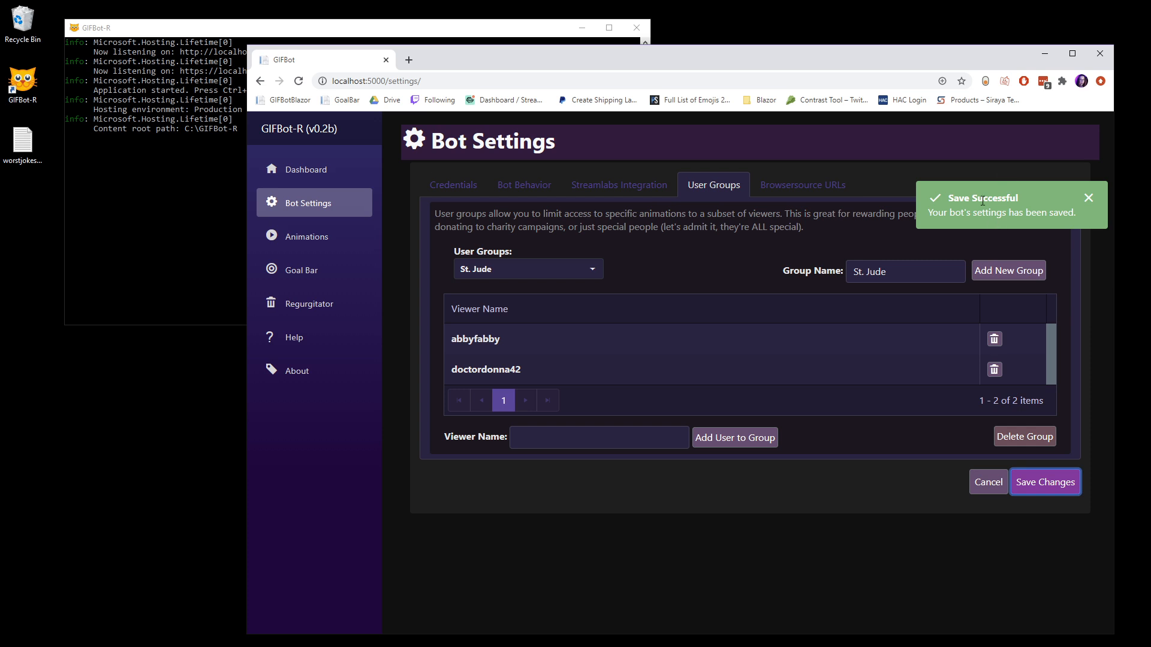
Step: Open the Browsersource URLs settings and copy the required GIFBot Main (Animations) URL to the clipboard
left_click(800, 189)
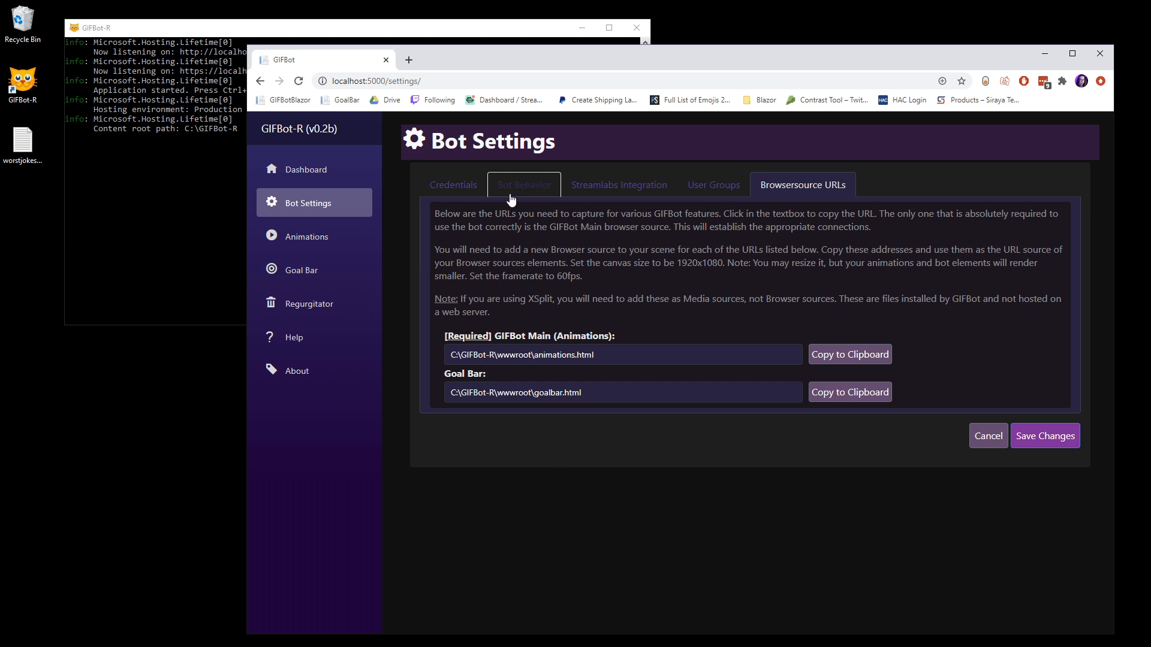
left_click_drag(646, 64, 672, 23)
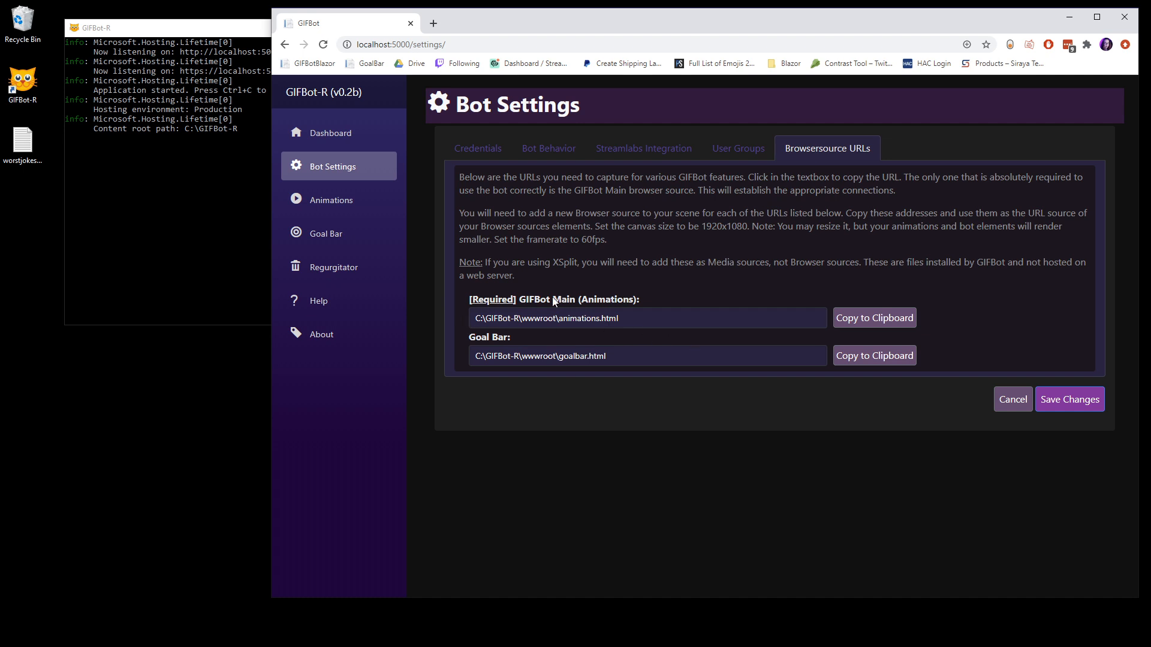
left_click_drag(647, 300, 466, 301)
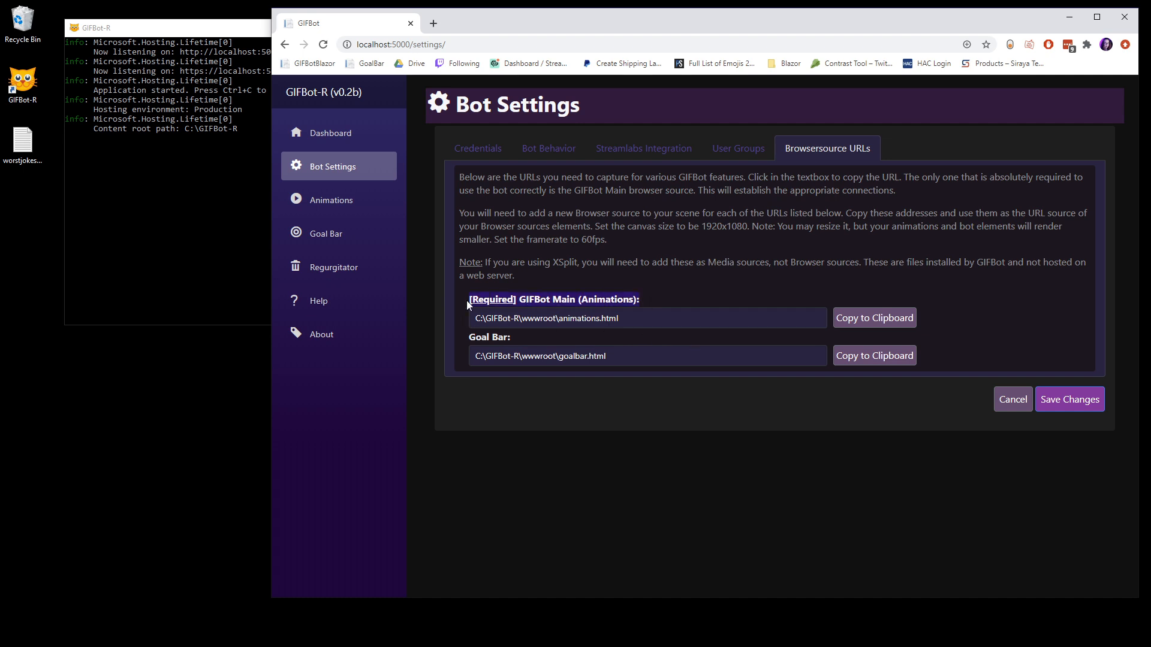
left_click(618, 318)
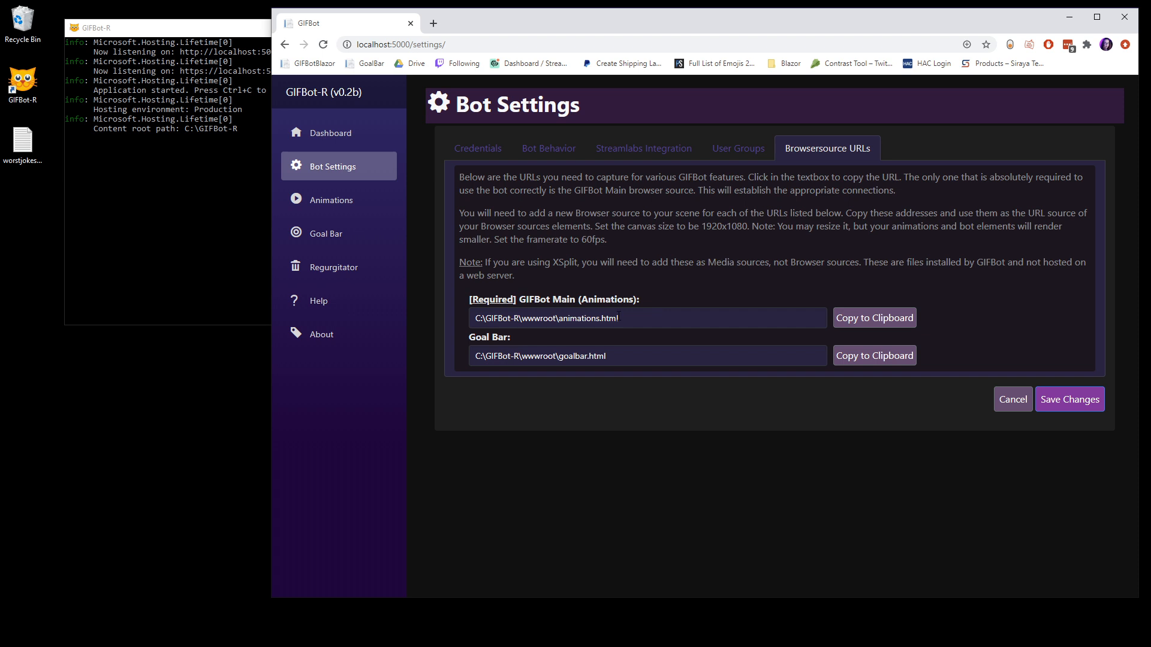
left_click(875, 319)
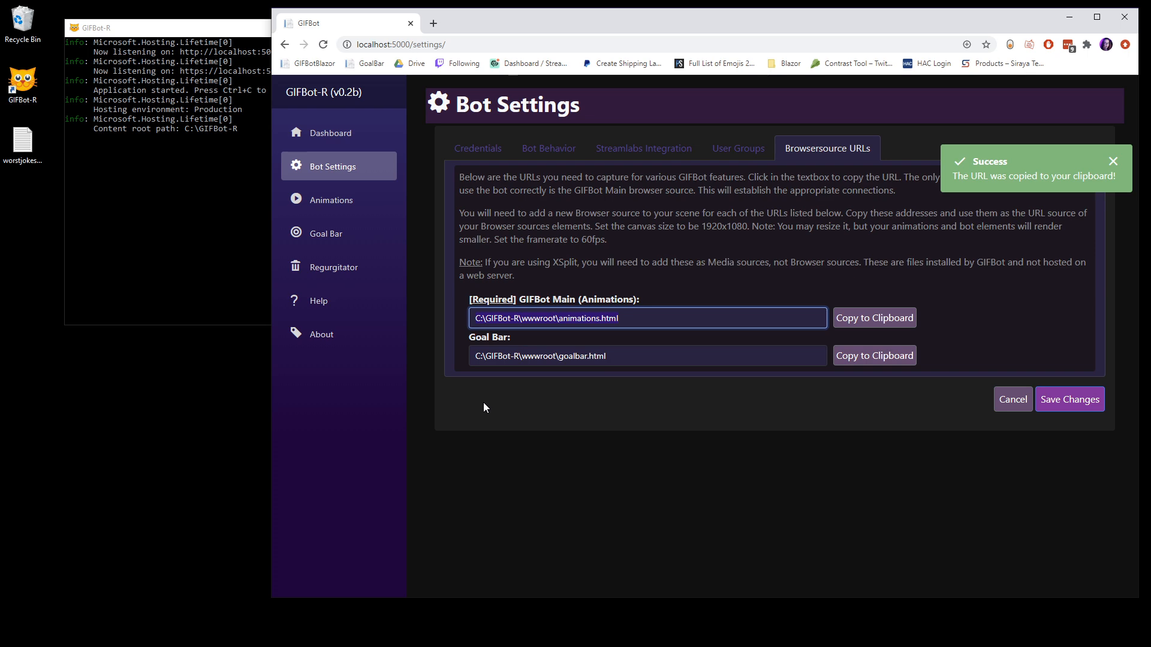
Step: Switch to OBS and add a new Browser source named "GIFBOT" to the YT: Desktop scene
left_click_drag(0, 107, 417, 6)
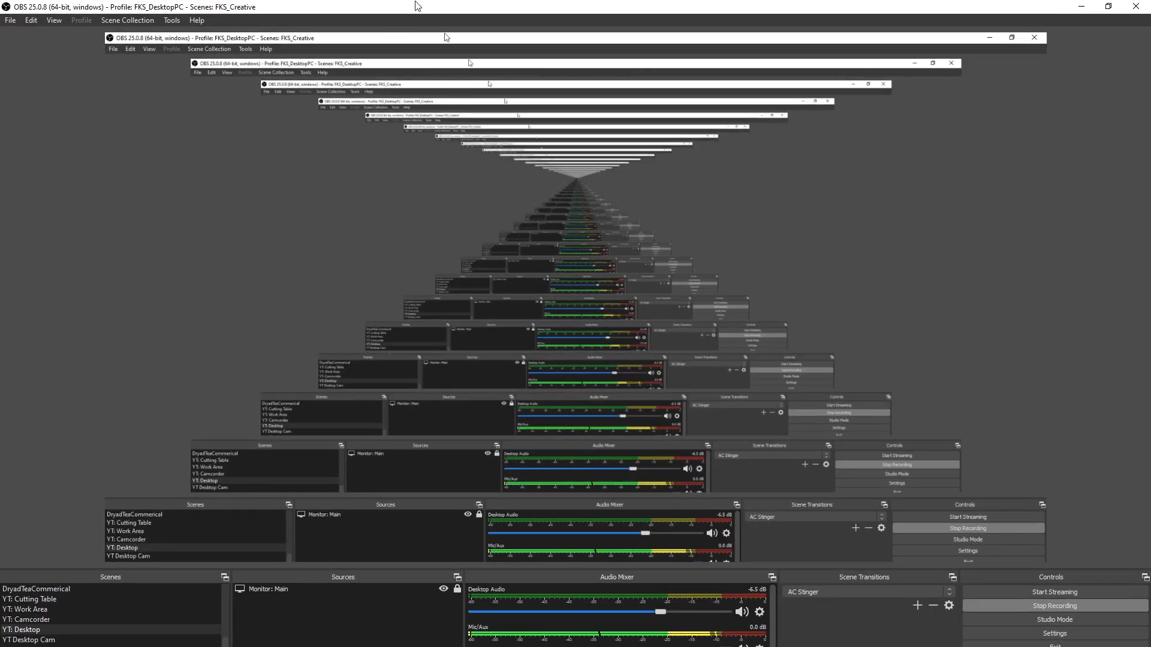
double_click(418, 6)
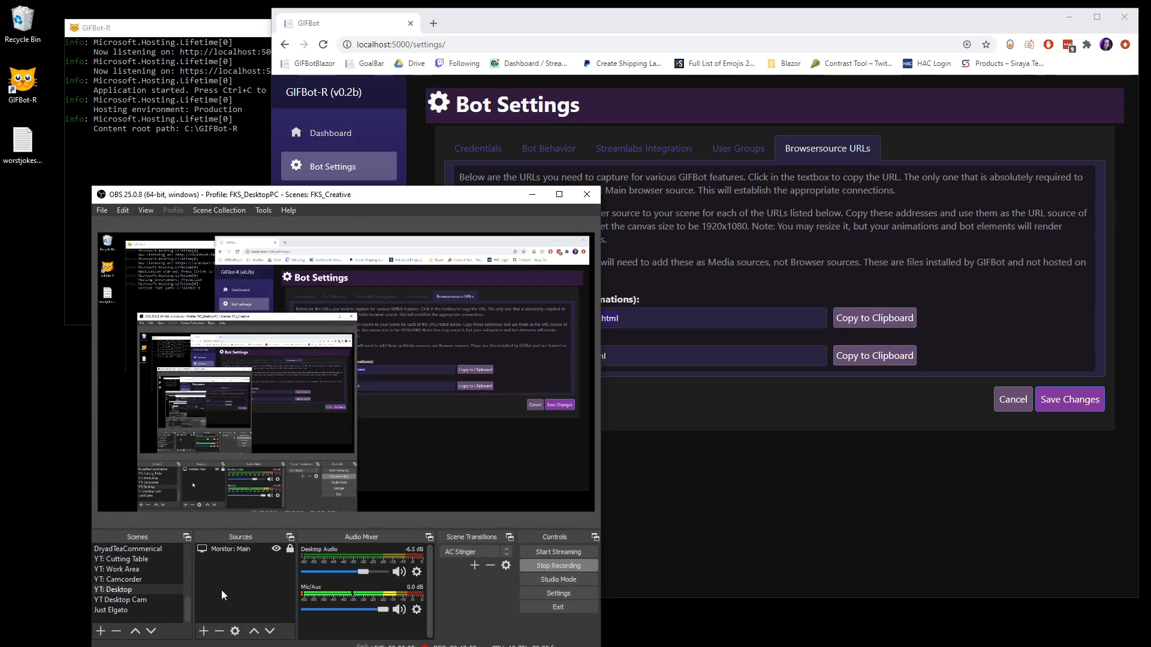
left_click(204, 632)
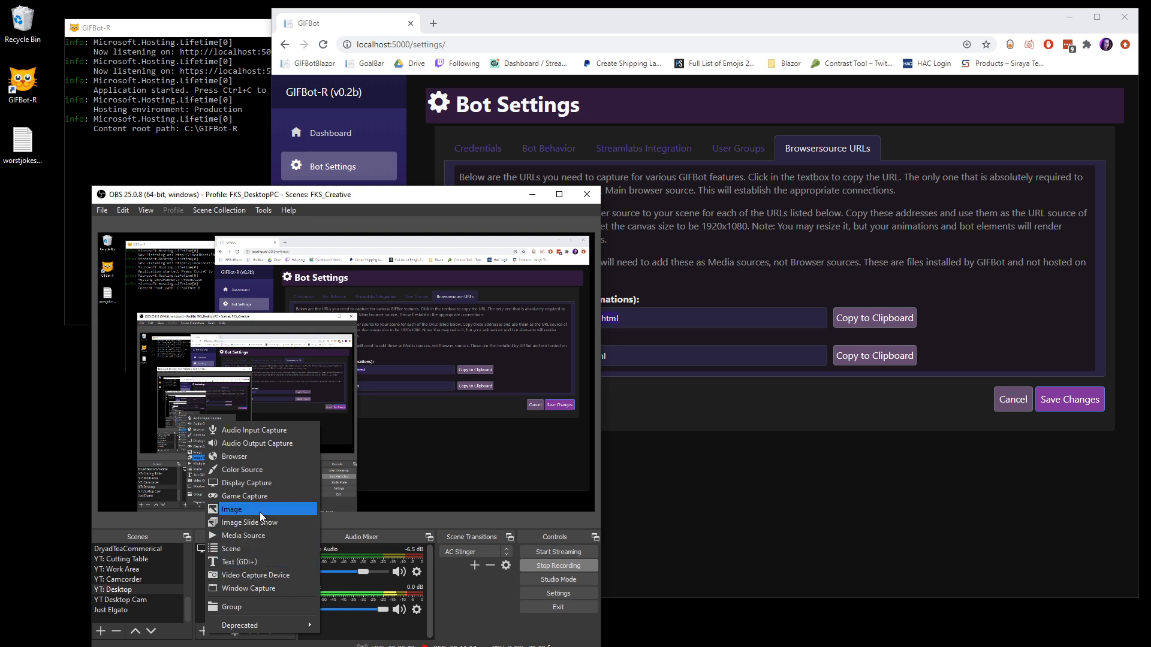
left_click(252, 457)
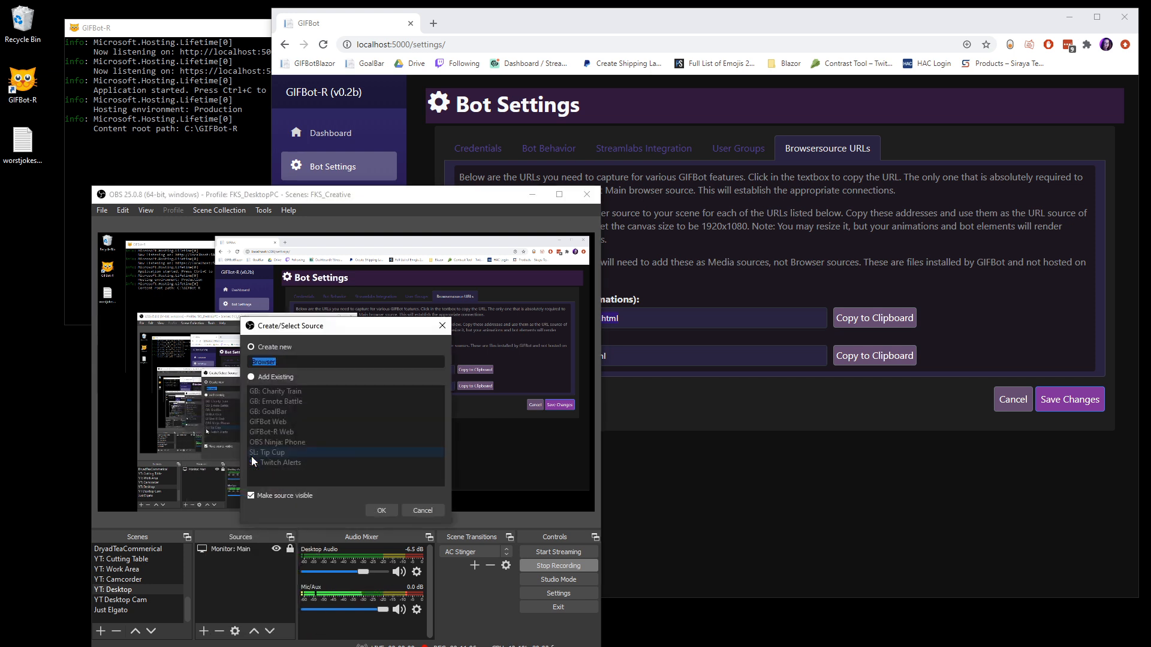
type("GIFBOT")
key("Return")
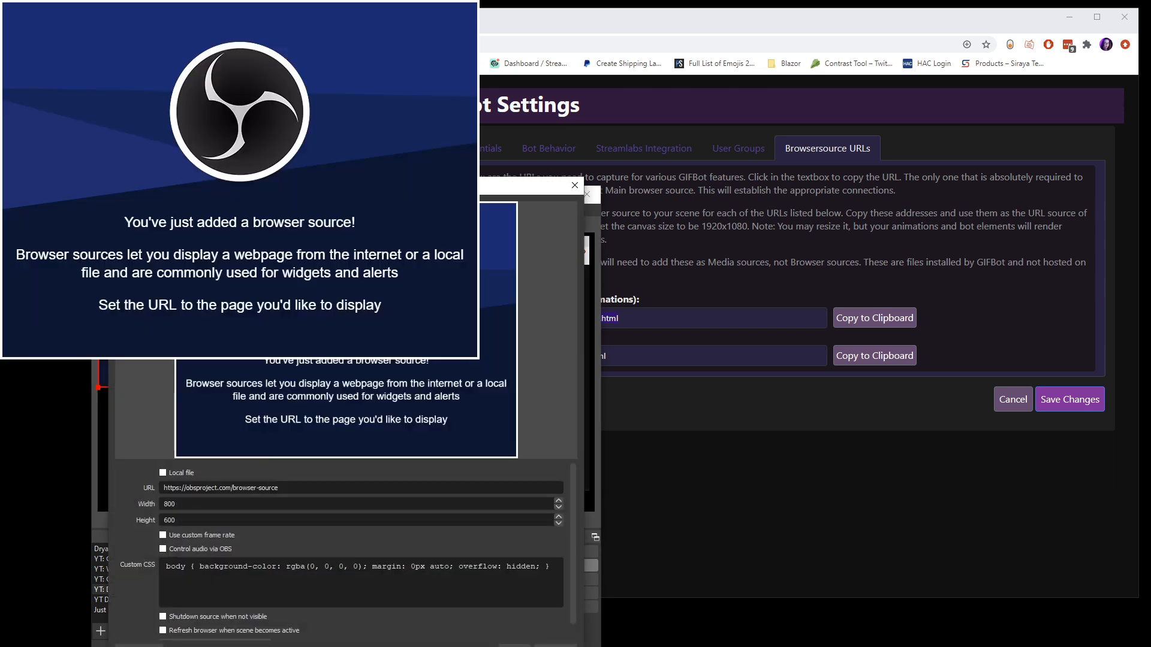
Step: Set the GIFBOT source's URL to the copied C:\GIFBot-R\wwwroot\animations.html and its size to 1920 by 1080
left_click_drag(521, 185, 779, 116)
triple_click(539, 419)
key("ctrl+v")
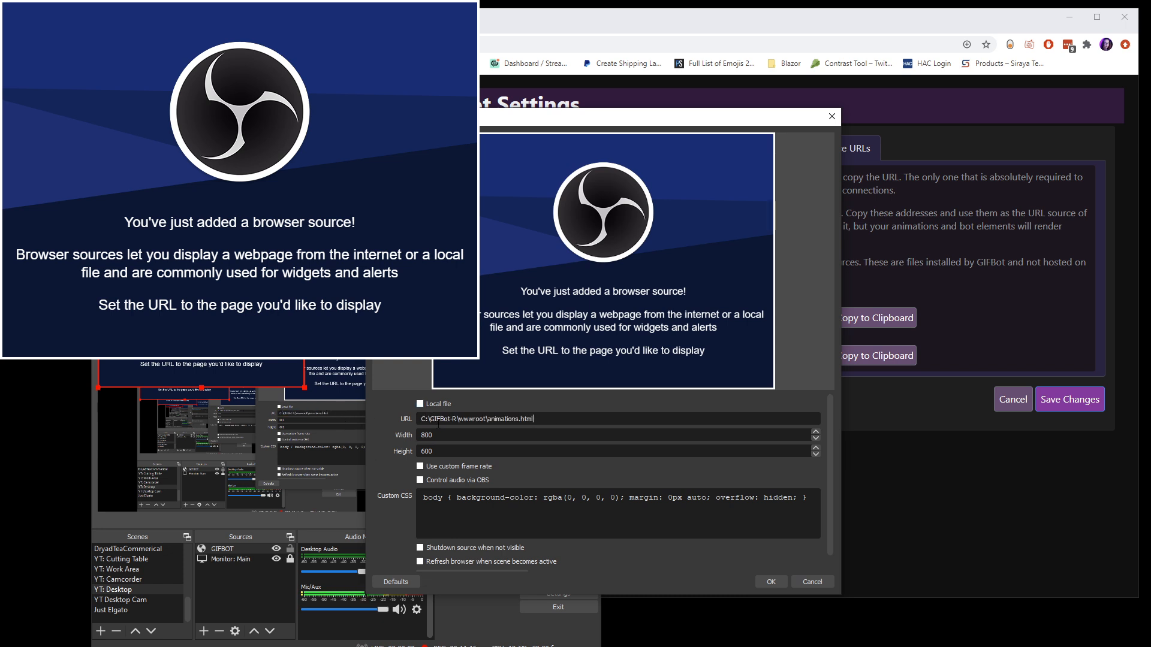
key("Tab")
type("1920")
key("Tab")
type("1080")
Step: Give the browser source a custom frame rate of 60 FPS, enable "Refresh browser when scene becomes active" and accept its properties
left_click(445, 466)
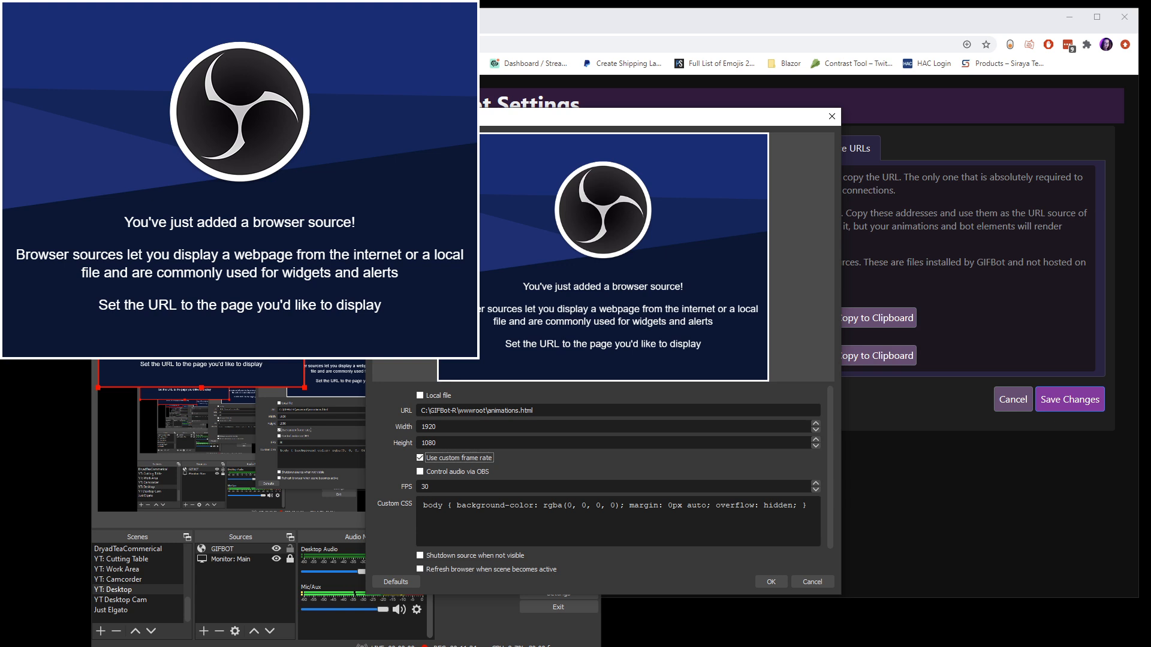
double_click(439, 487)
type("60")
left_click_drag(830, 491, 829, 527)
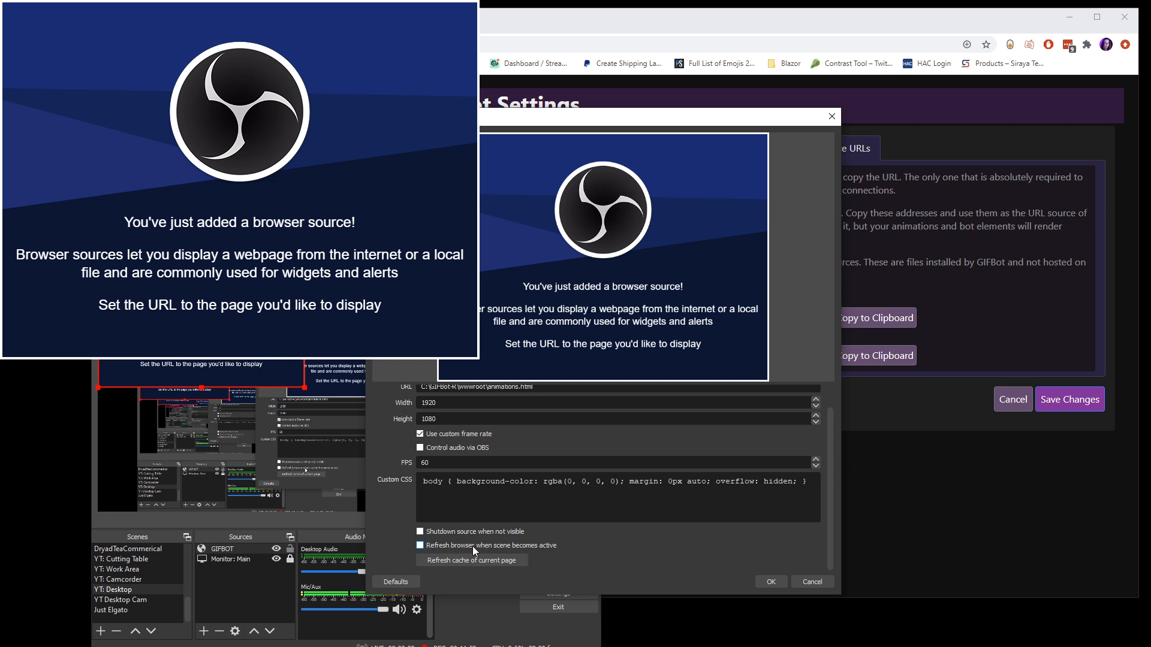
left_click(420, 546)
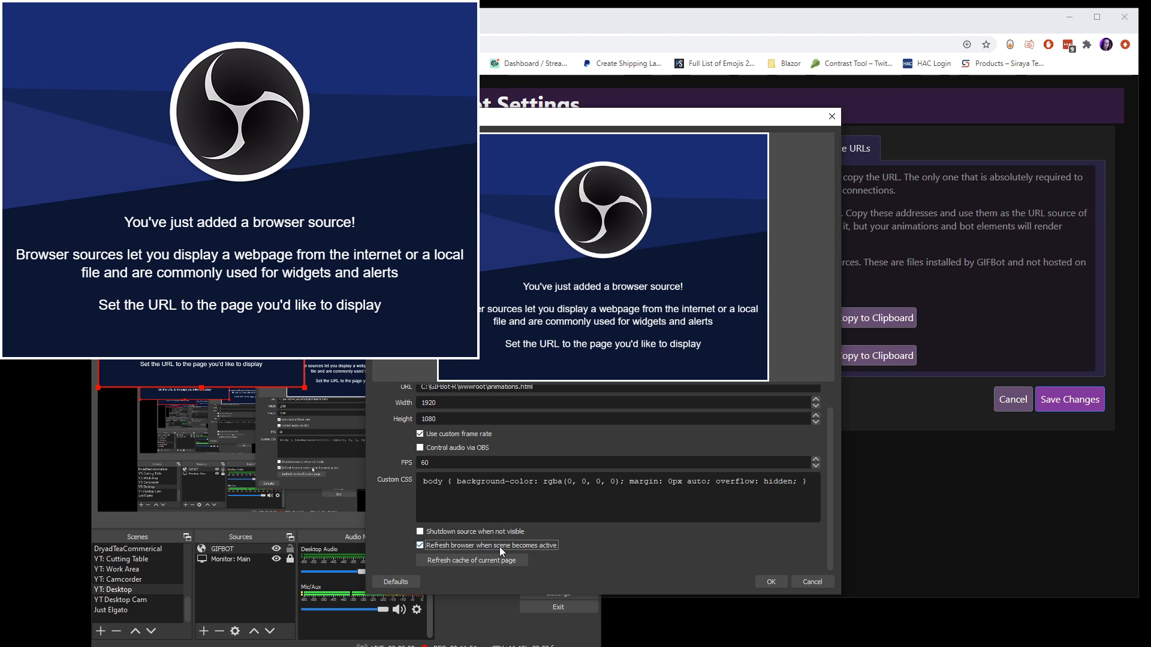
left_click(770, 581)
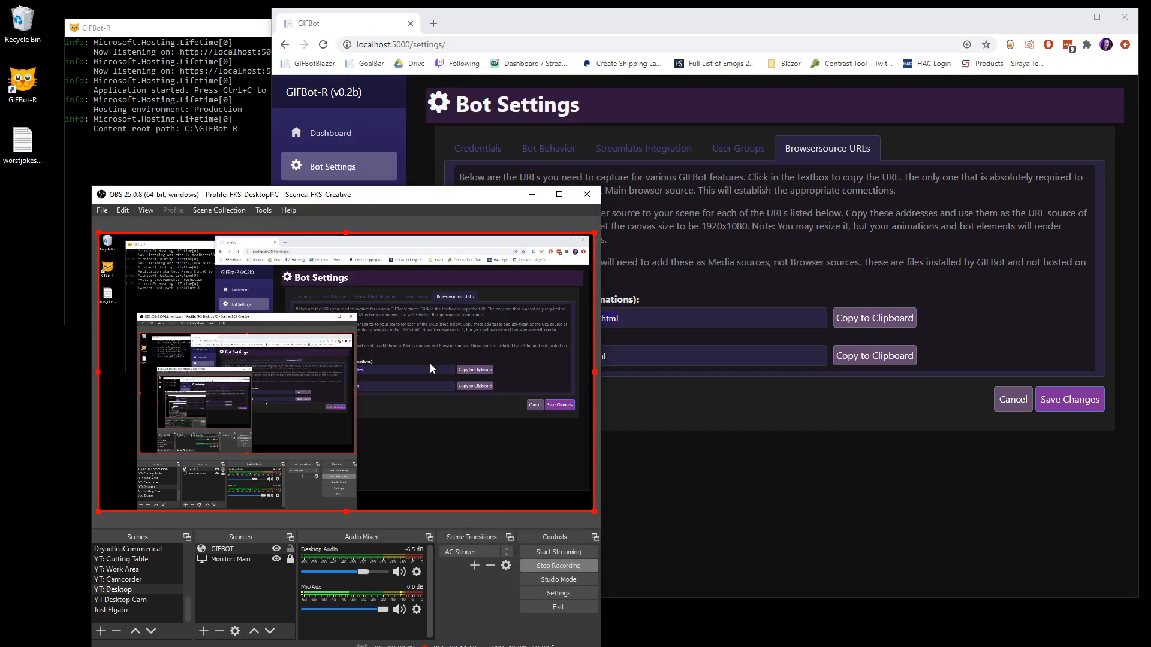
Step: Lock the GIFBOT source in OBS and return to the GIFBot settings page in the browser
left_click(390, 514)
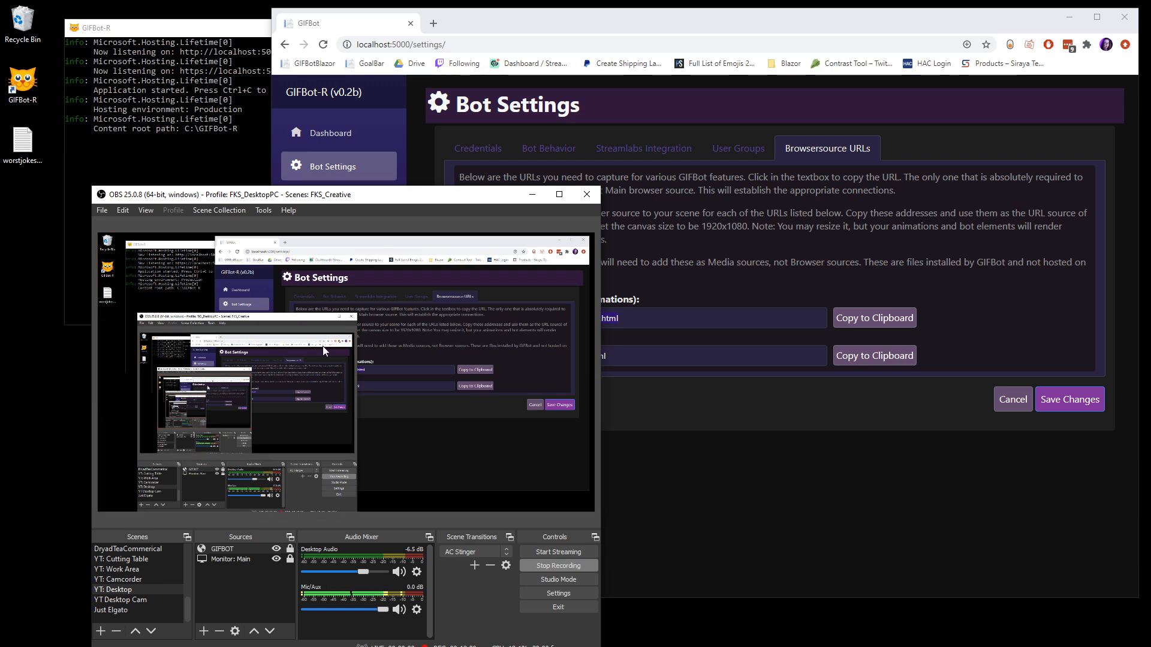
left_click_drag(426, 199, 0, 205)
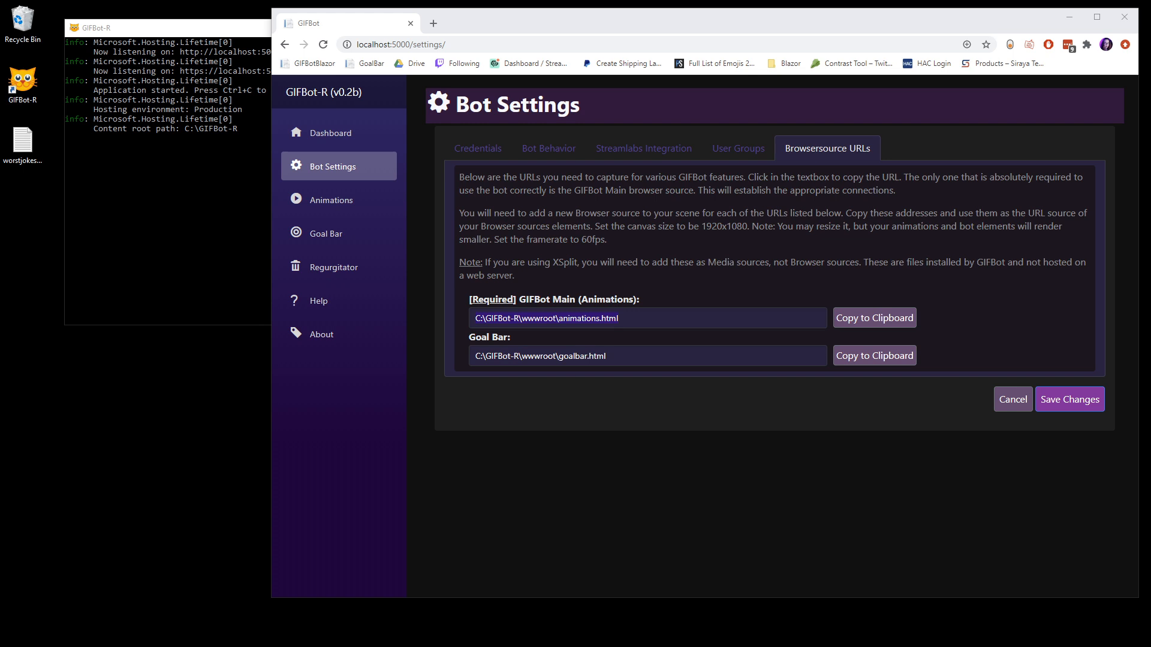
left_click(698, 220)
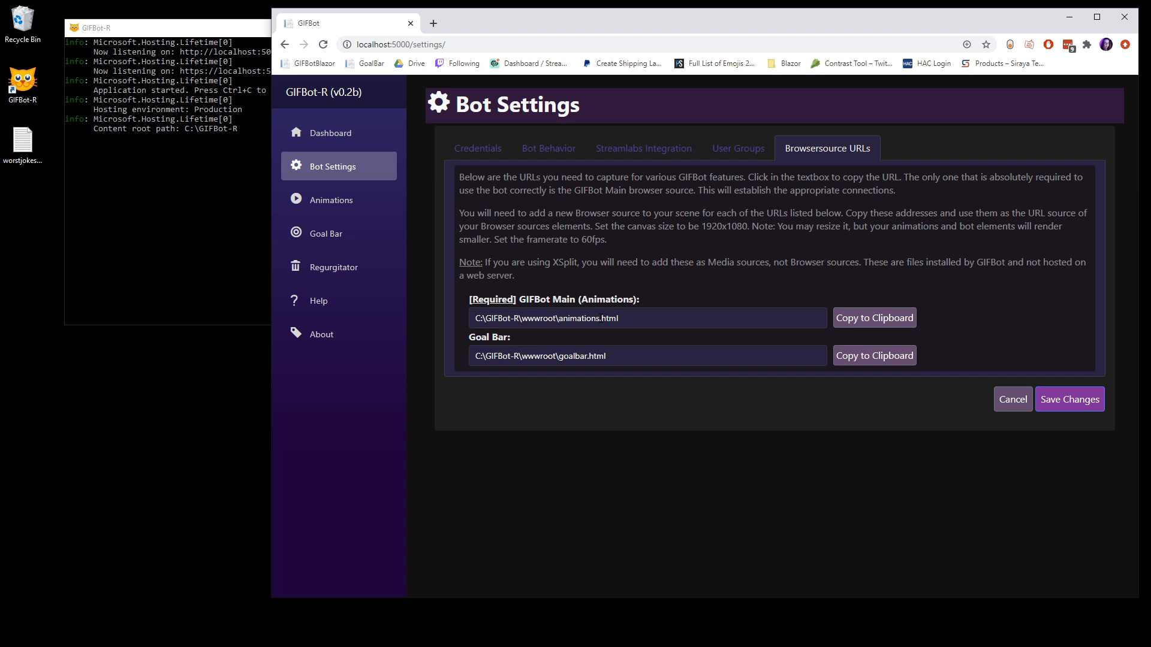
Step: Start the Animations tutorial, name the first category "Main" and continue to the animation command step
left_click(373, 200)
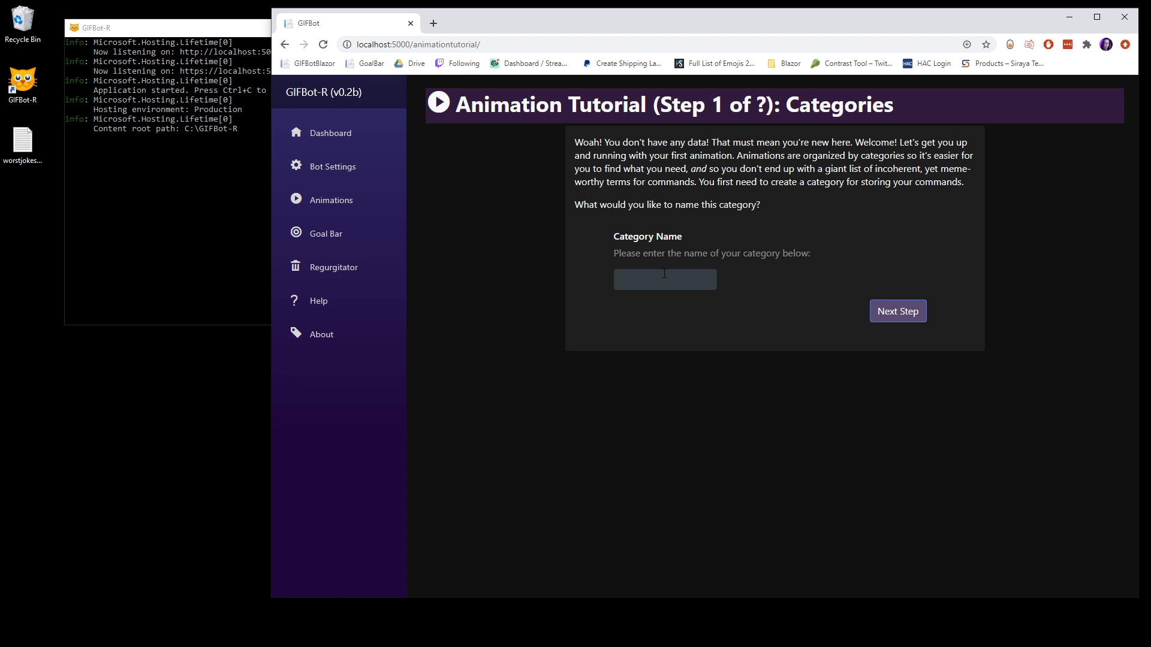
left_click(664, 273)
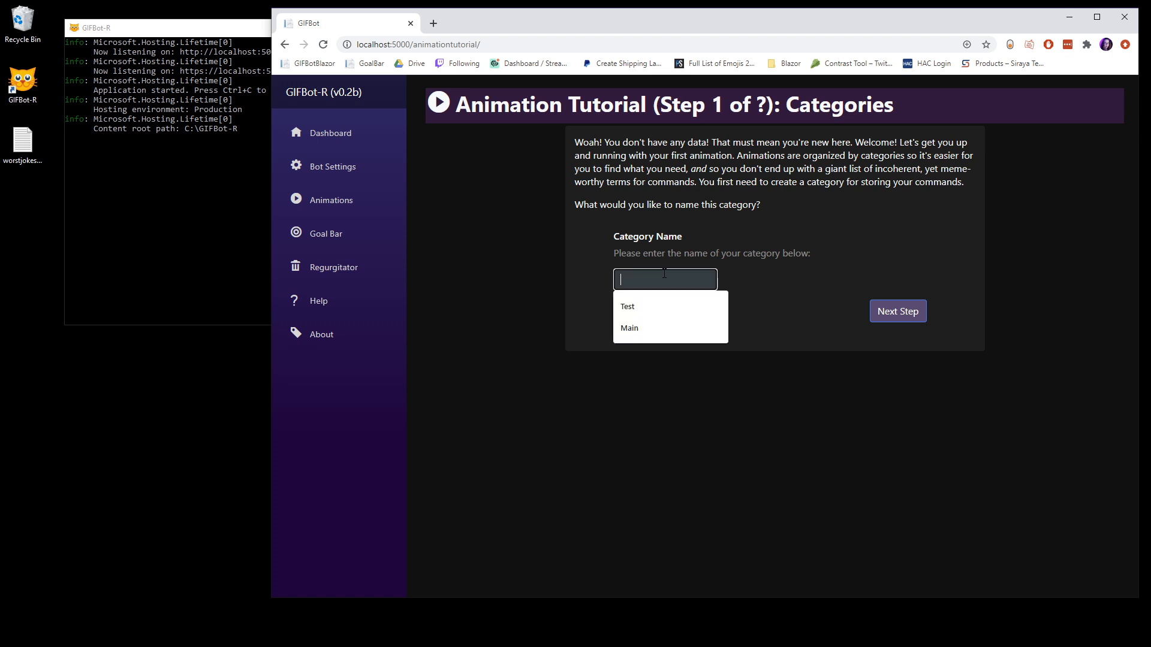
type("Main")
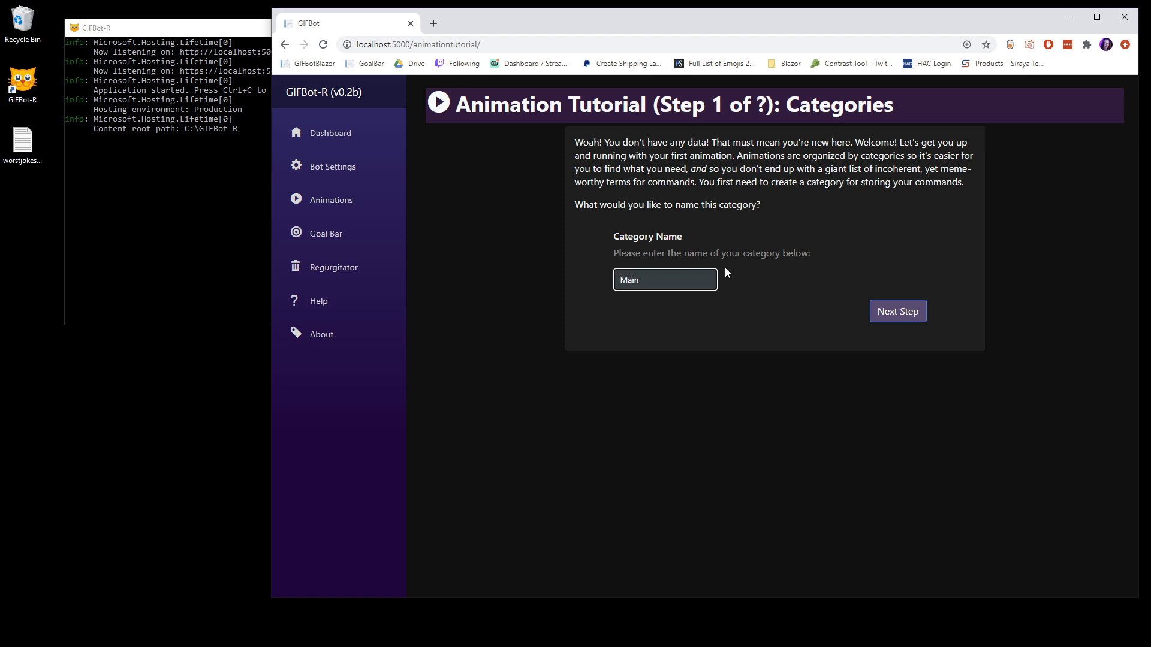
left_click(897, 313)
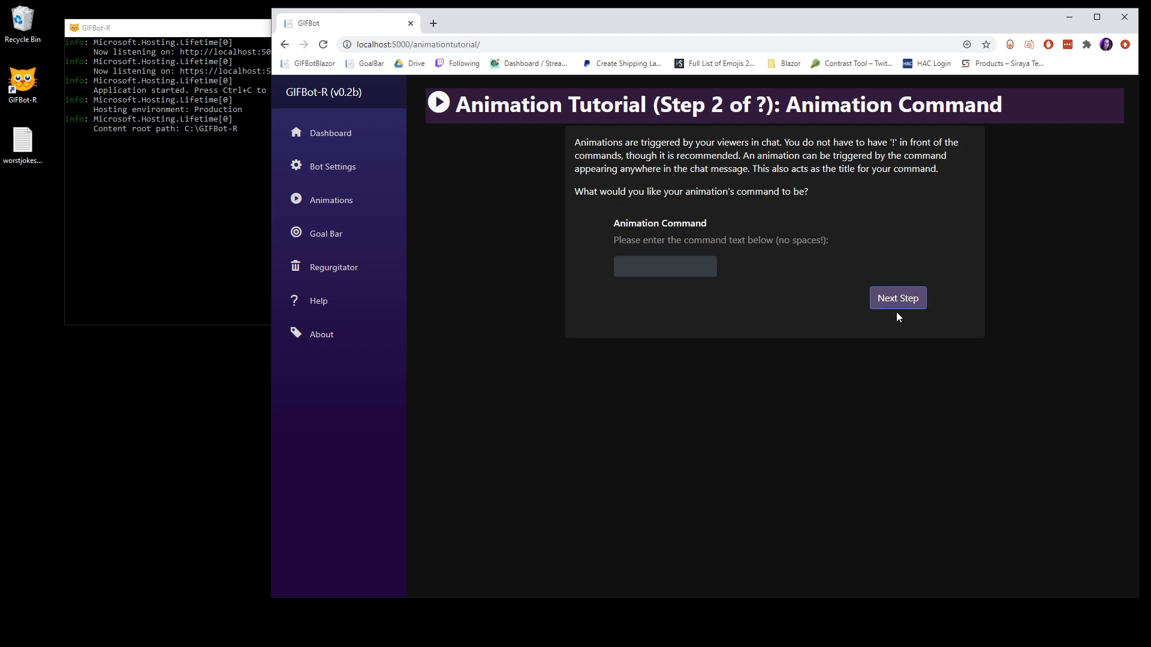
Step: Enter "!balloons" as the command text for the first animation
left_click(645, 267)
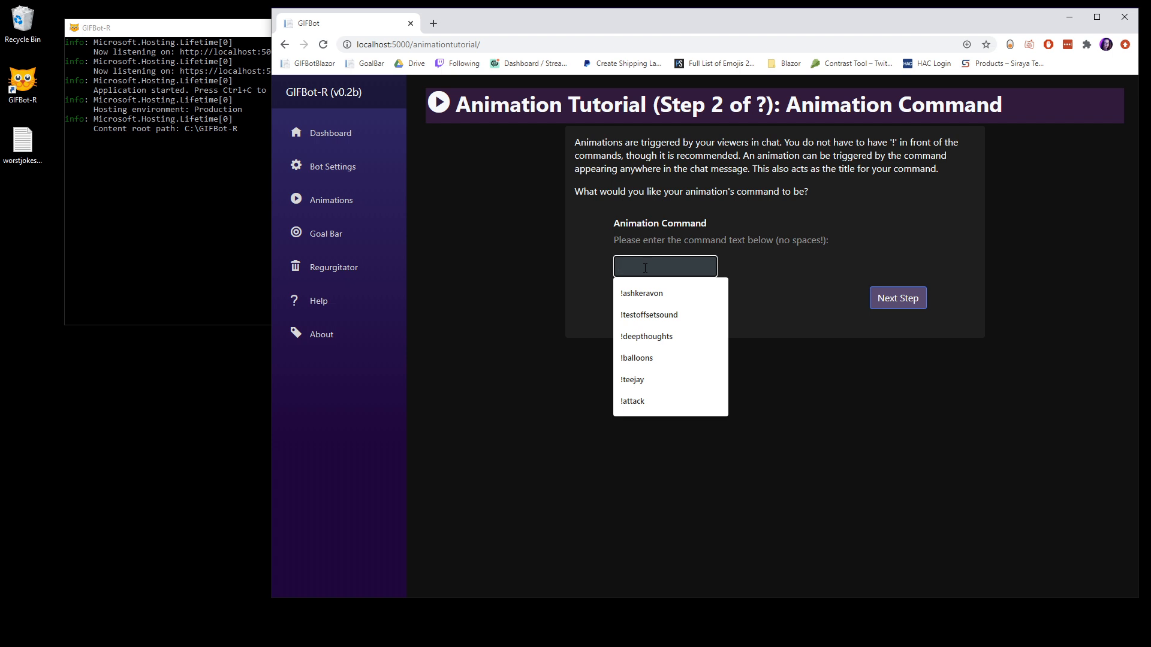
left_click(640, 358)
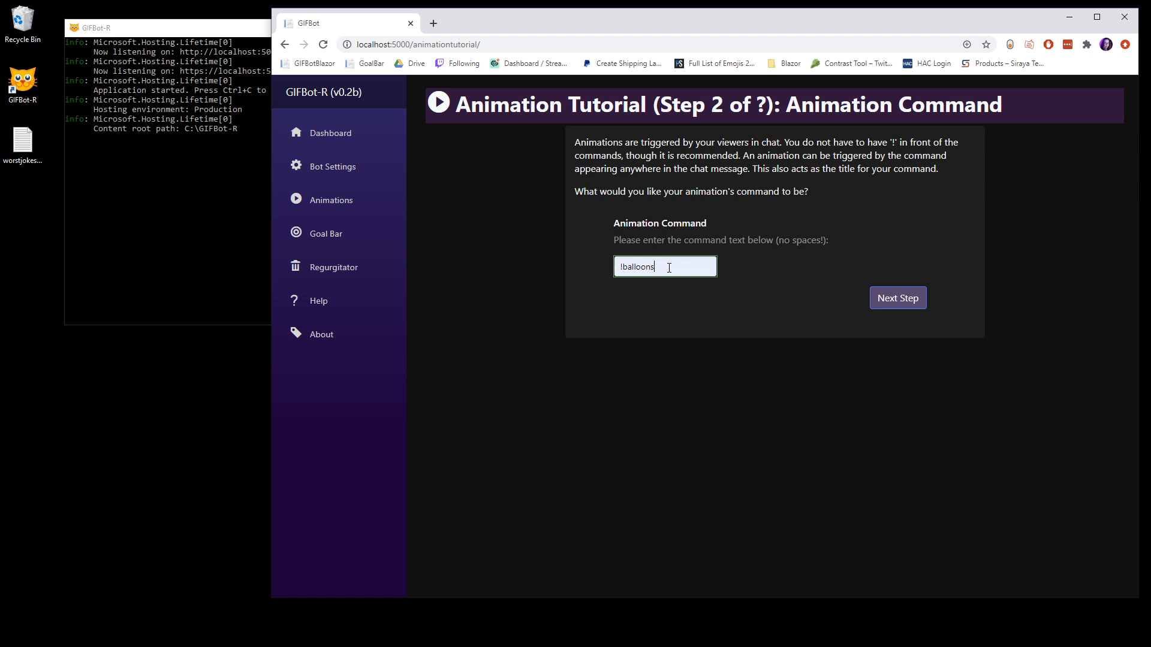
Step: Accept the command text, upload bitboing.mp4 as the animation's visual and continue to the placement step
left_click_drag(655, 267, 581, 264)
left_click(692, 265)
left_click(897, 301)
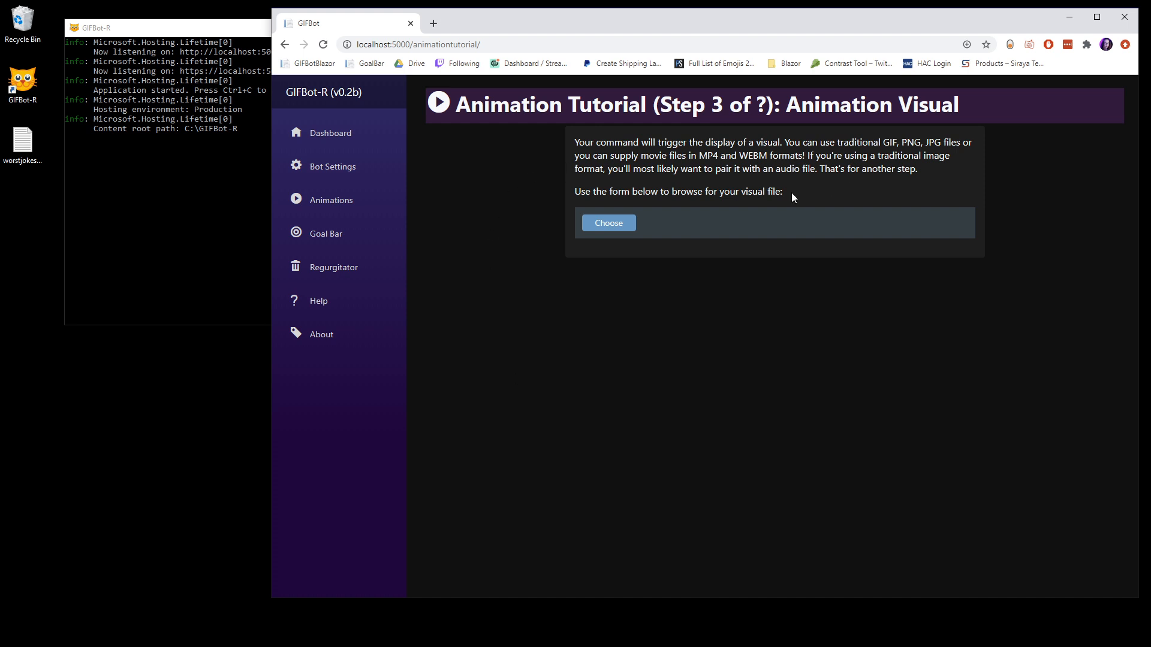
left_click(618, 223)
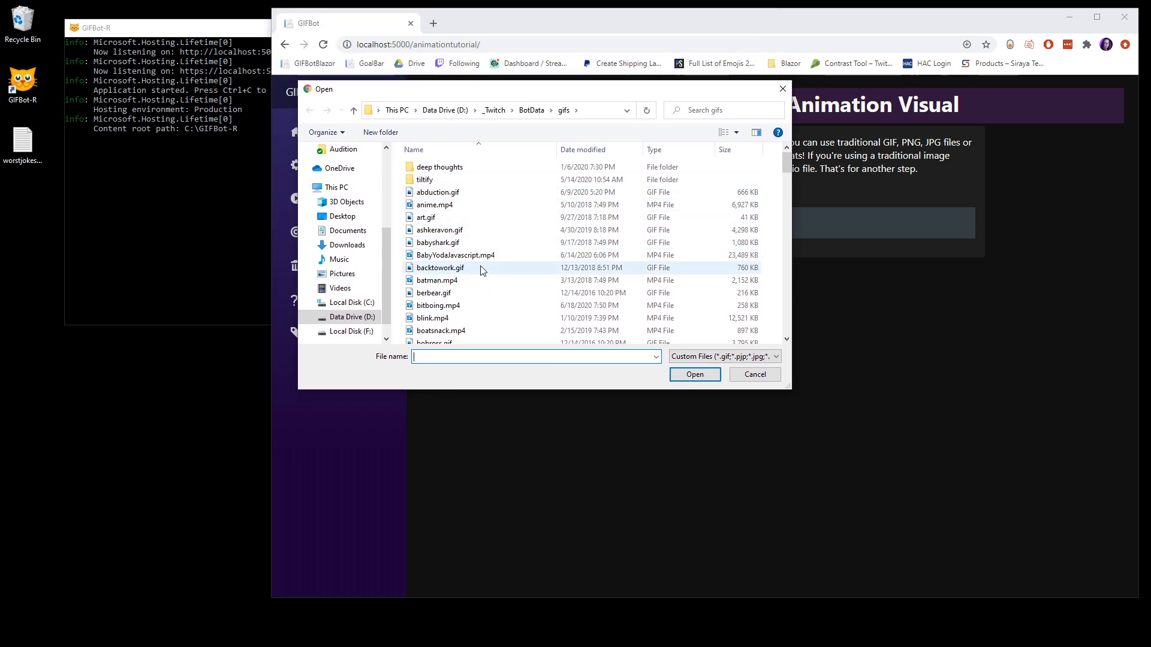
scroll(482, 284, "down", 1)
double_click(473, 275)
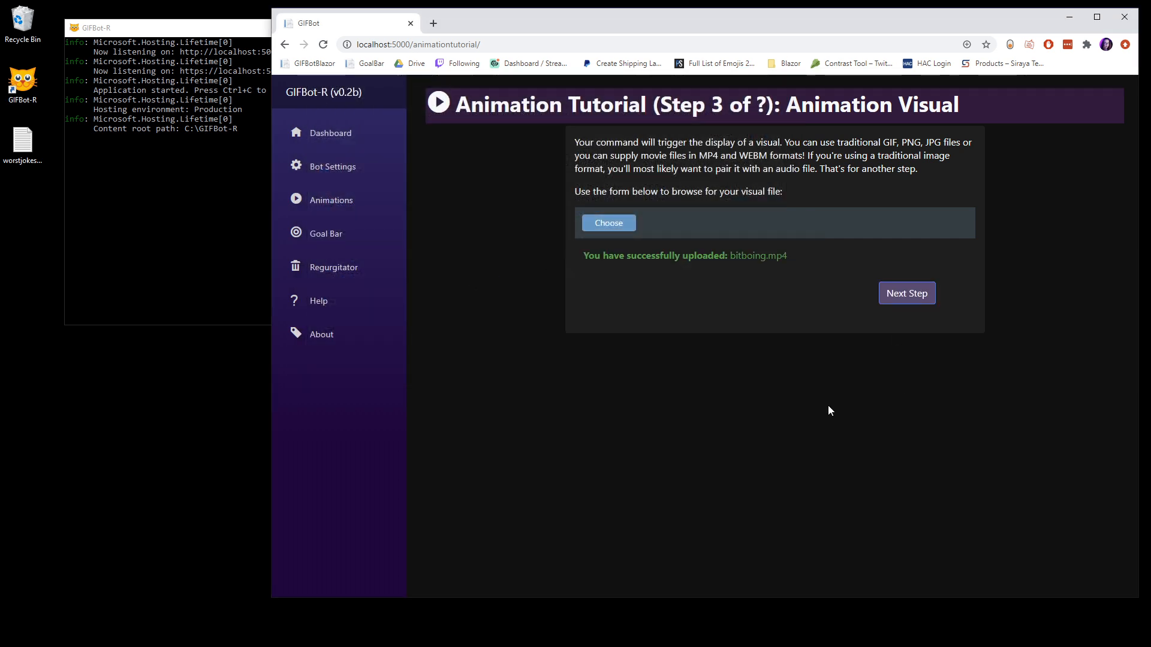
left_click_drag(581, 262, 891, 264)
left_click(830, 259)
left_click(903, 296)
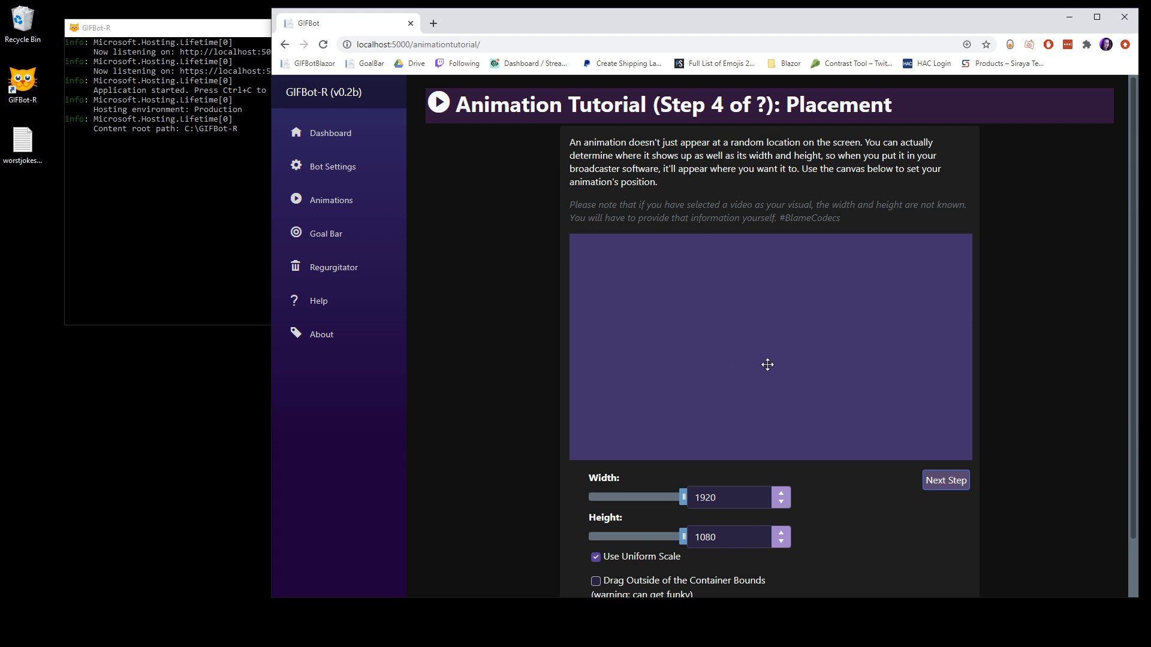
Step: Try resizing the visual with and without uniform scale, down to about 288 by 163, and moving it around the canvas
scroll(765, 367, "down", 1)
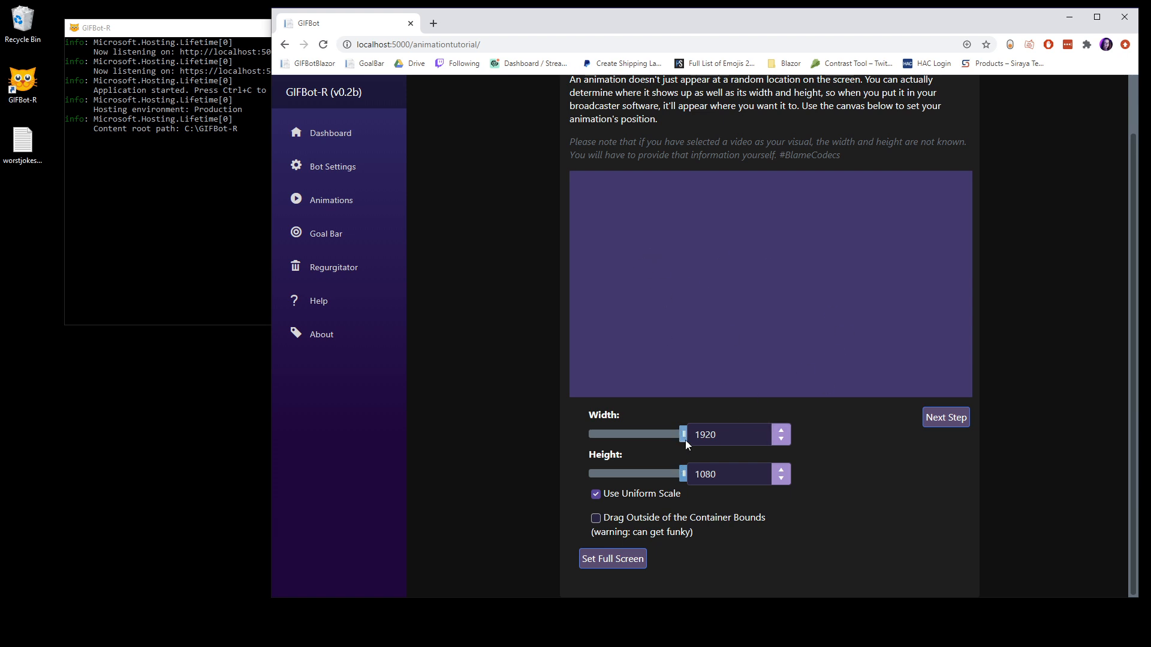
left_click_drag(685, 436, 630, 435)
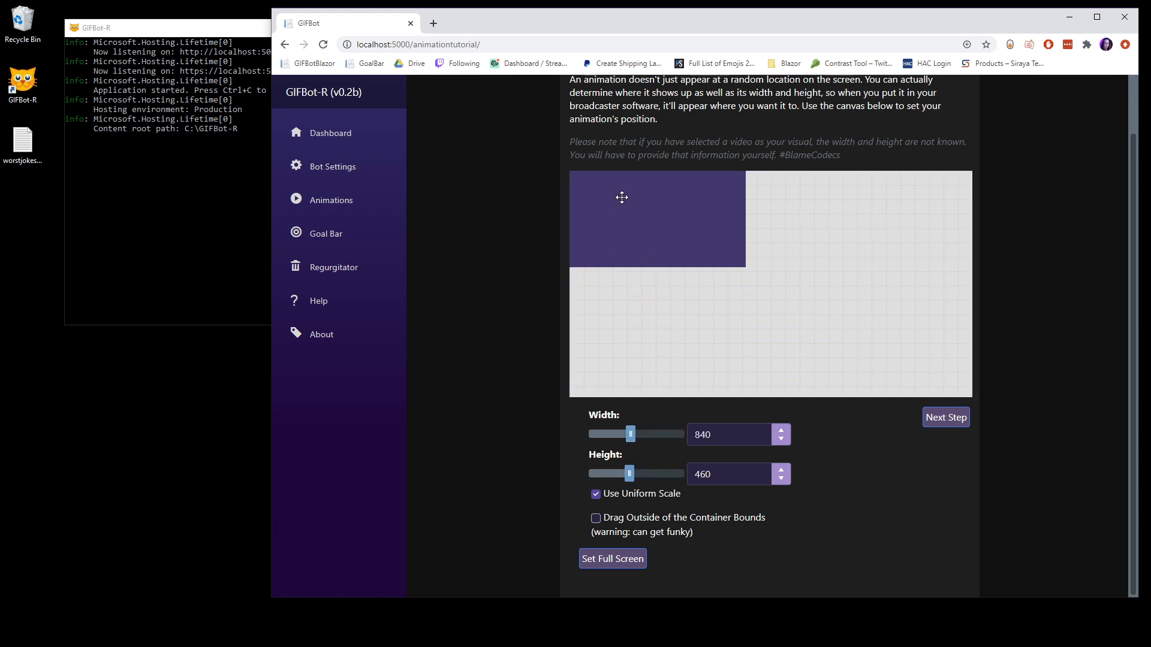
left_click_drag(615, 203, 730, 279)
left_click(595, 494)
mouse_move(629, 473)
left_mouse_down()
mouse_move(620, 476)
mouse_move(631, 473)
left_mouse_up()
left_click(596, 495)
left_click_drag(787, 293, 725, 234)
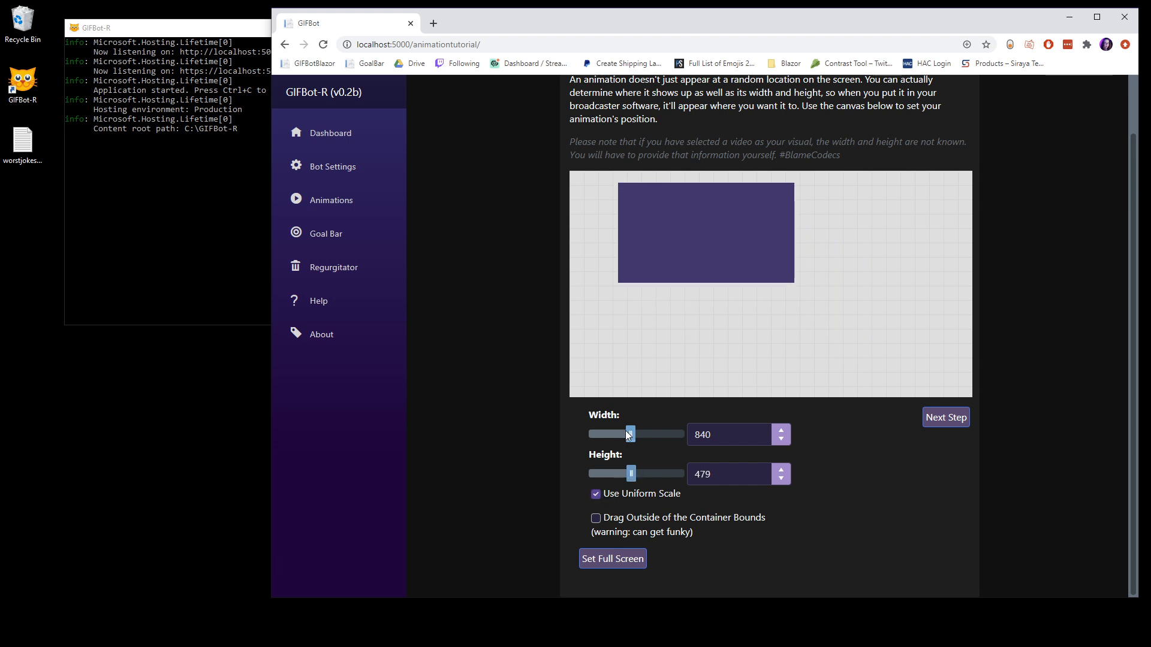
left_click_drag(630, 434, 603, 435)
Step: Set the visual's width to 1920 and its height to 1080
left_click_drag(713, 435, 697, 434)
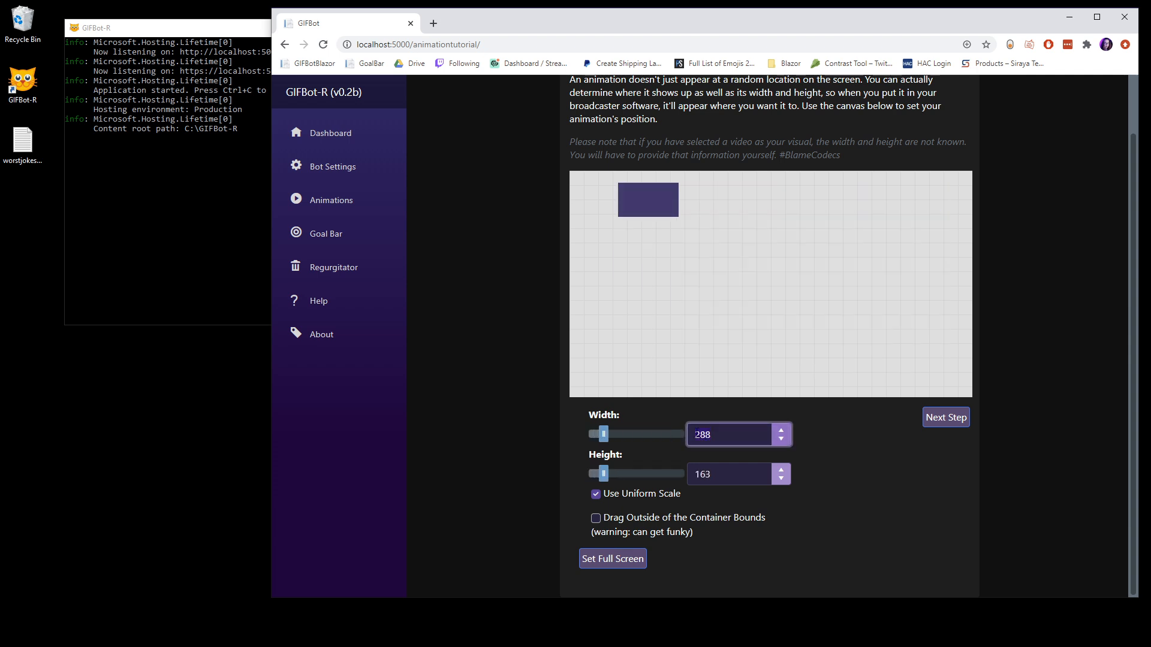
type("1920")
key("Tab")
key("Tab")
type("1080")
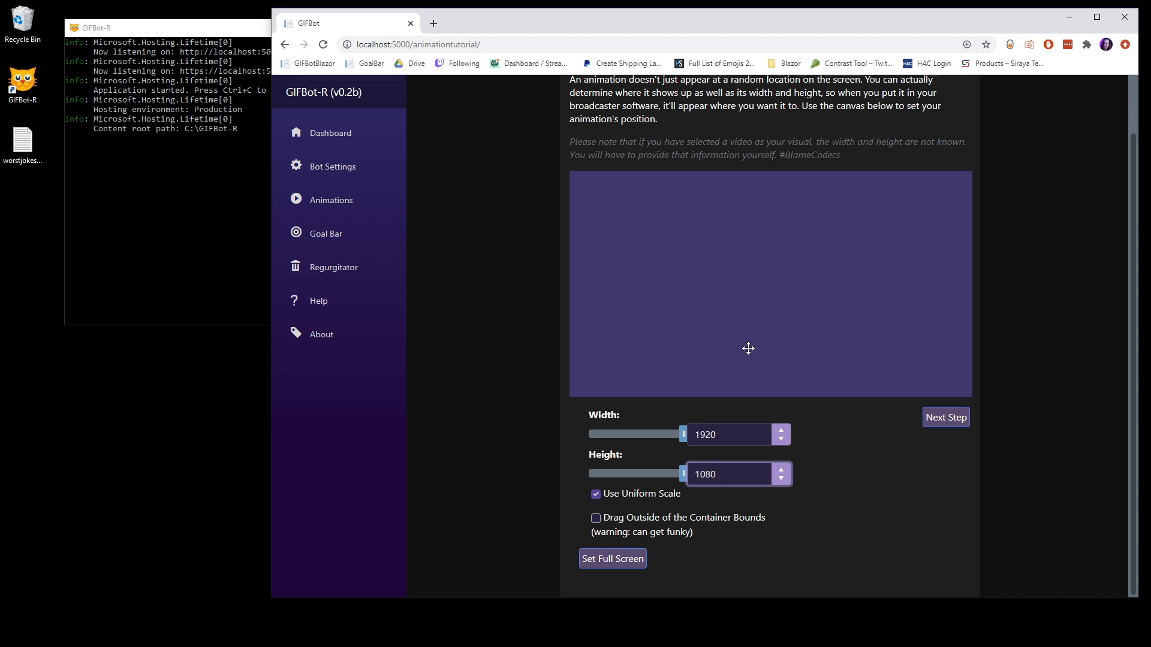
Step: Try placing the visual beyond the canvas edges with out-of-bounds placement allowed, and restore its full-canvas position with that option off
left_click_drag(722, 275, 791, 256)
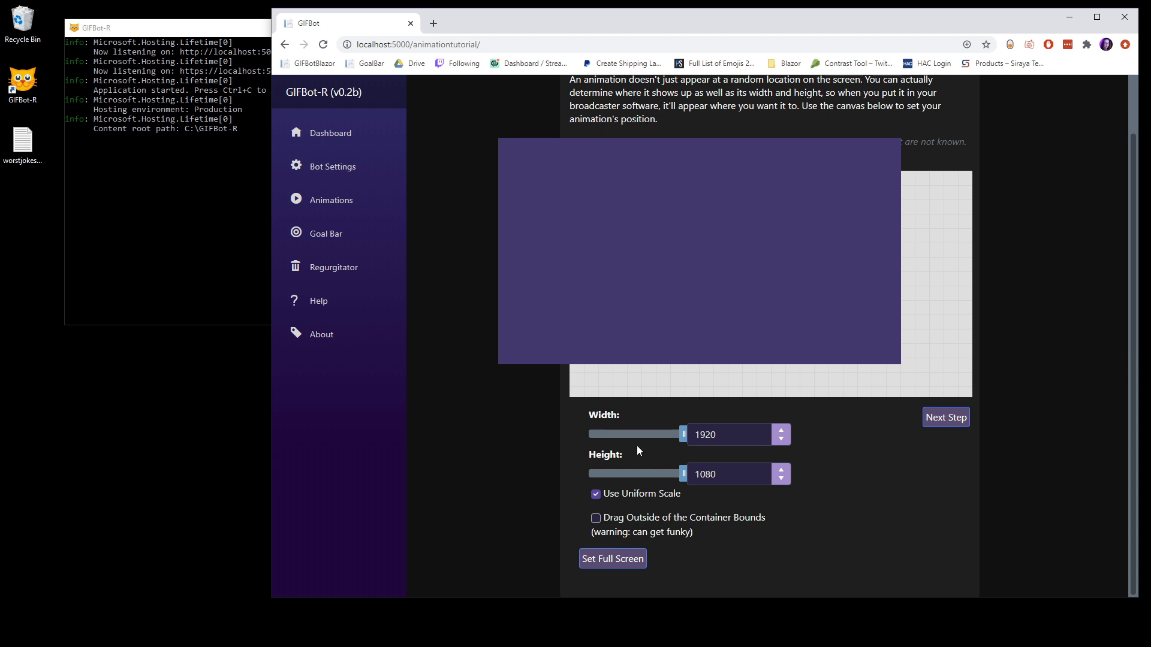
left_click(595, 495)
left_click(596, 495)
left_click_drag(830, 321, 762, 111)
left_click(596, 519)
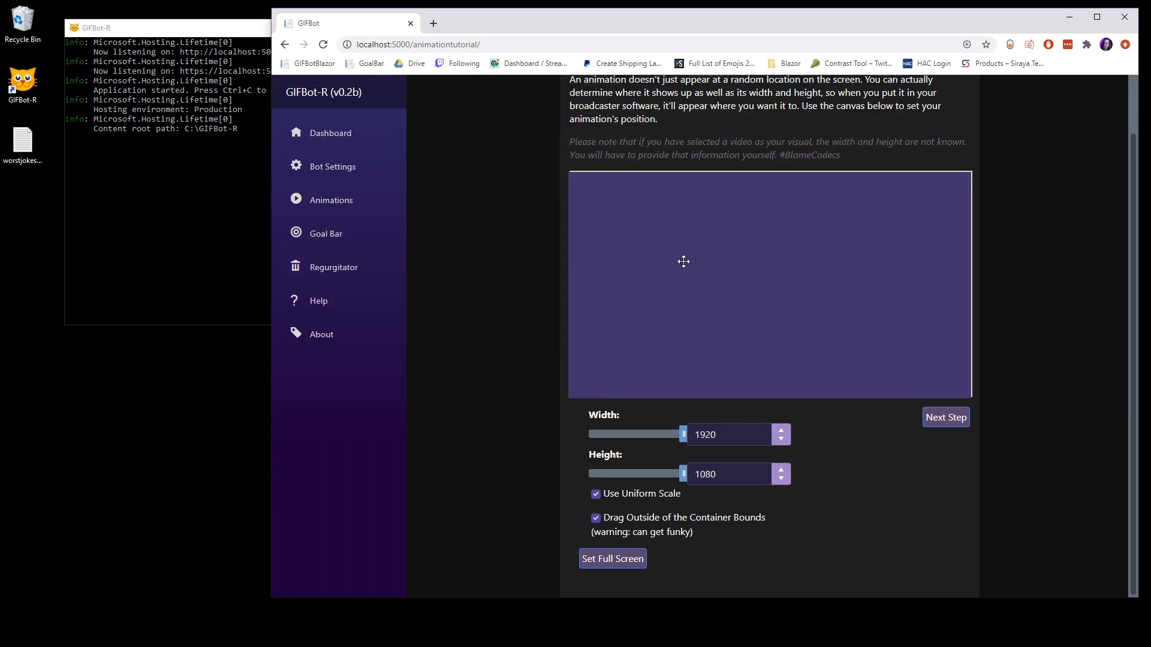
left_click_drag(687, 260, 685, 263)
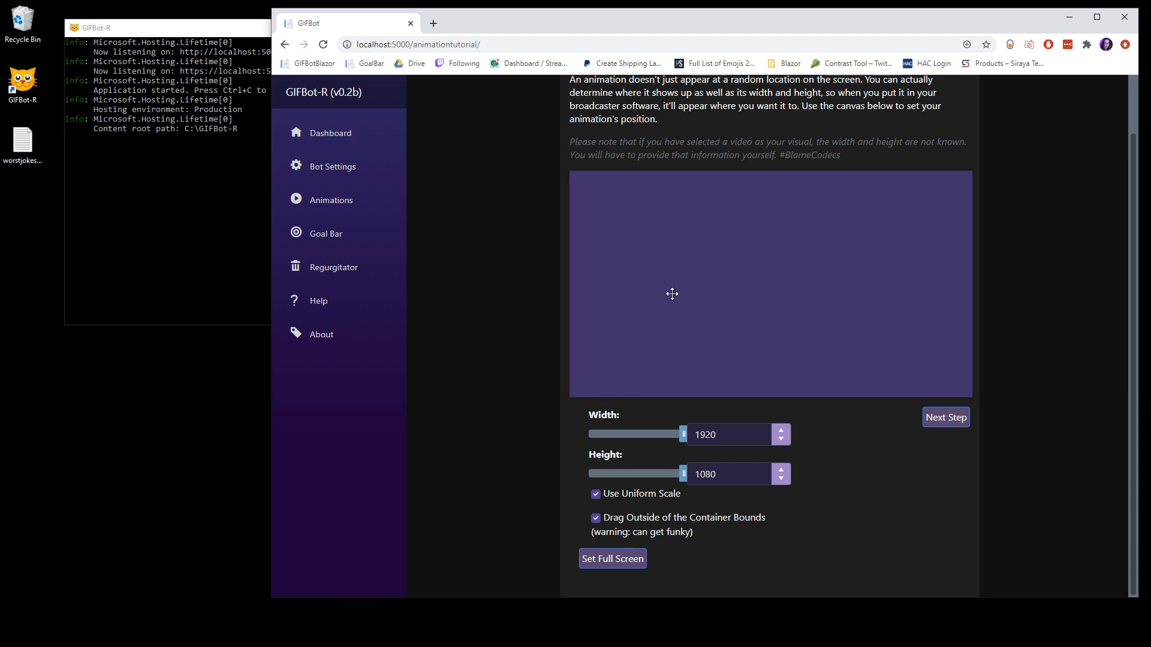
left_click(597, 520)
Step: Continue past placement without adding an audio file, and raise the animation's volume to nearly full
left_click(939, 424)
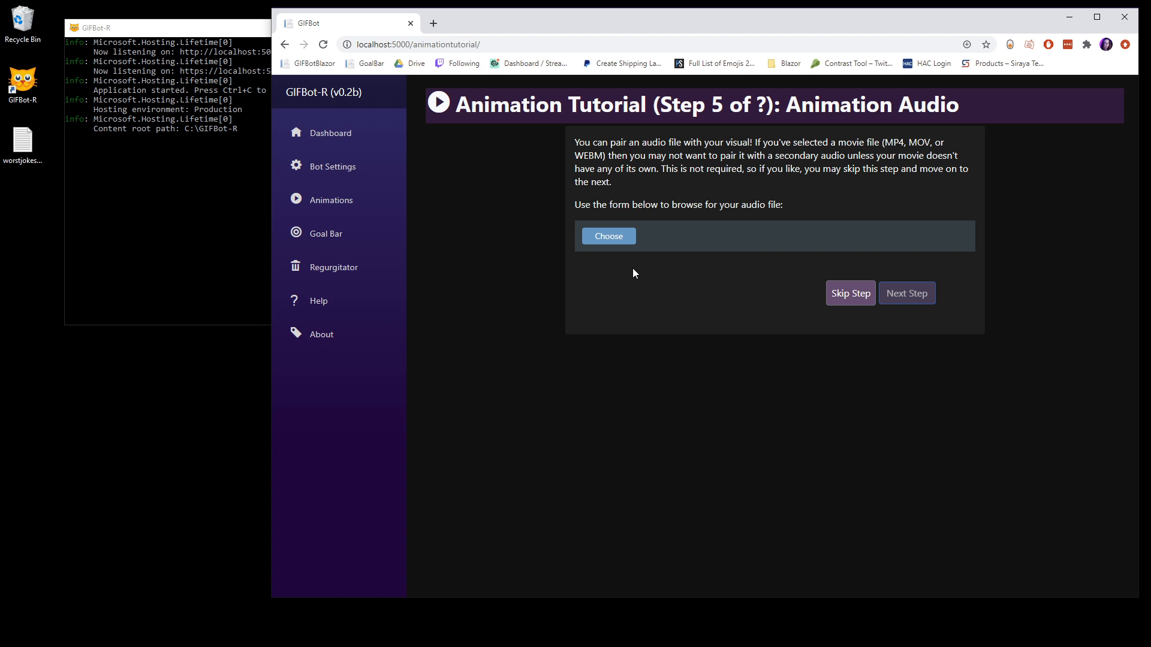
left_click(850, 294)
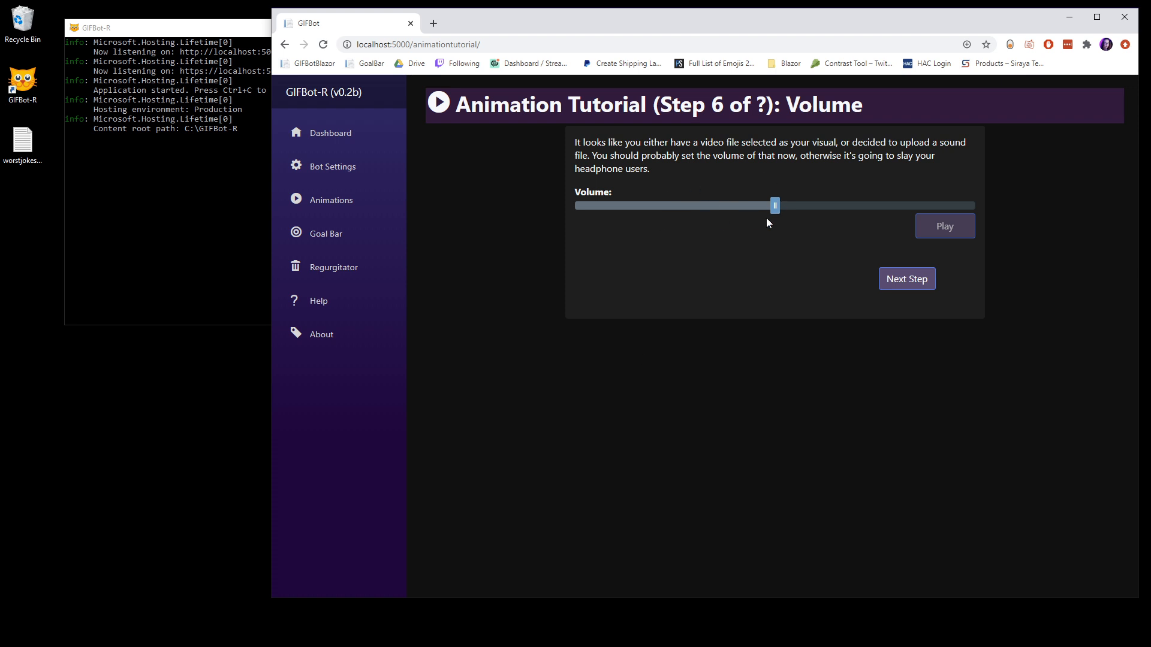
left_click(903, 206)
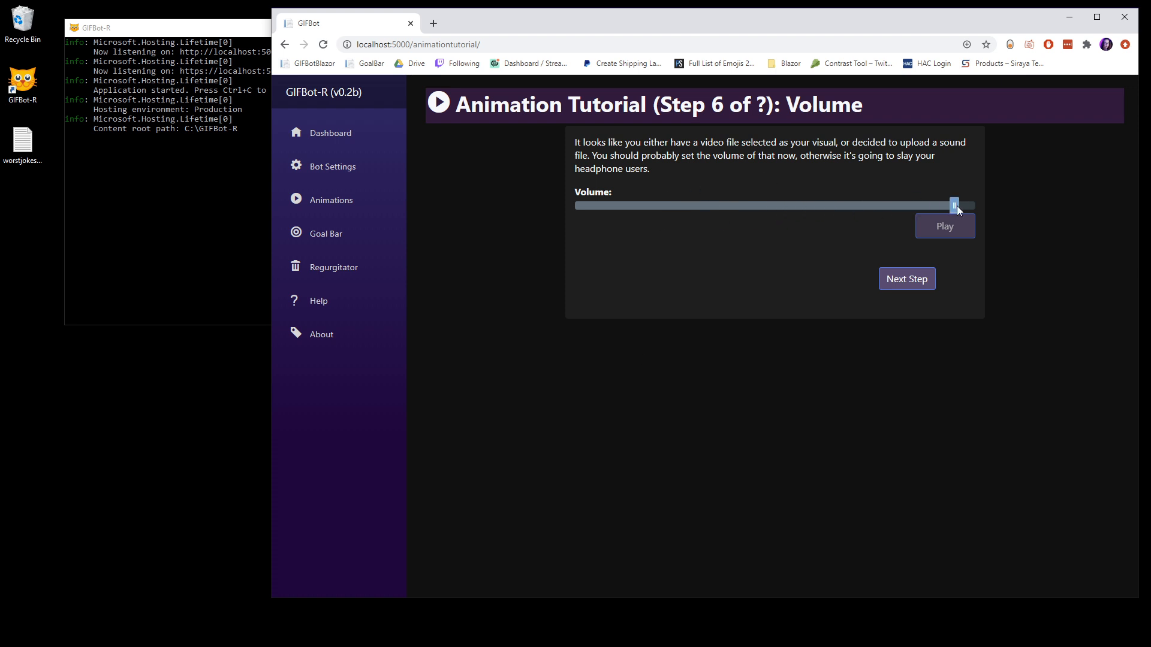
left_click(913, 284)
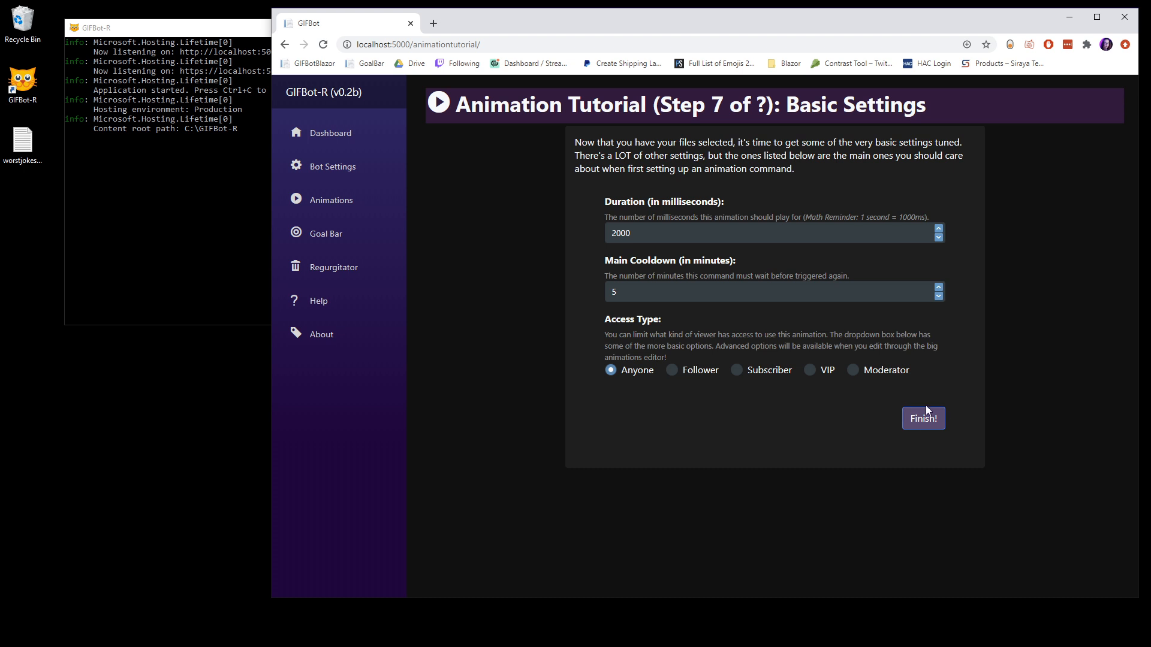
Step: Finish the tutorial with the default basic settings and expand the Main category in the dashboard's animations control panel
left_click(931, 423)
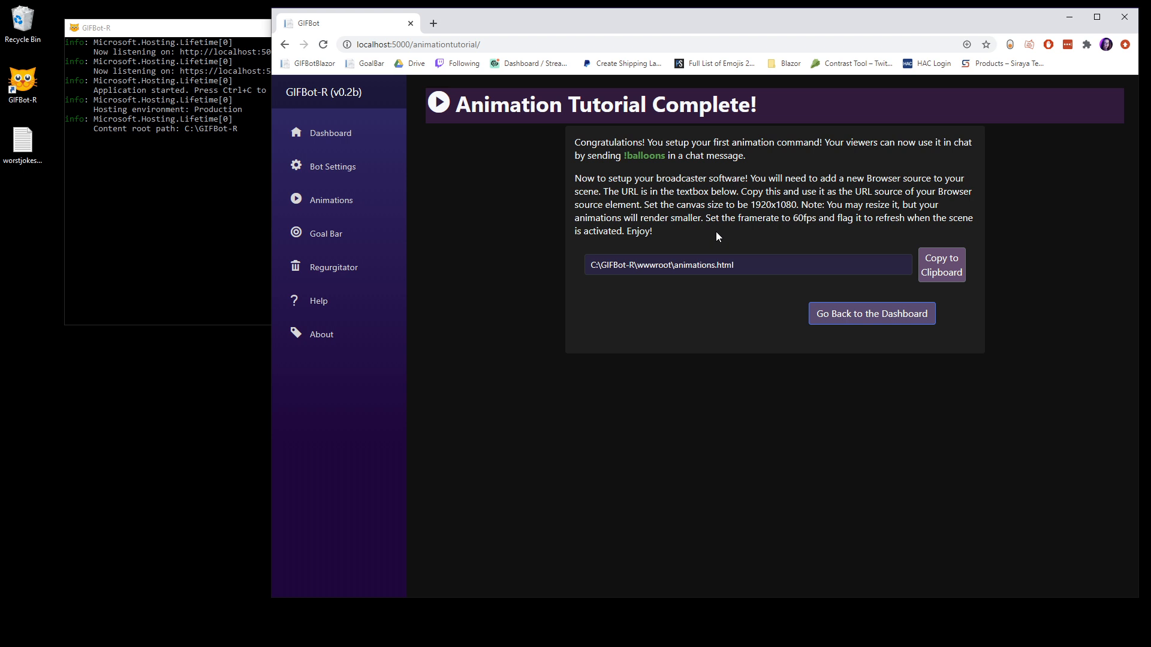
left_click(871, 319)
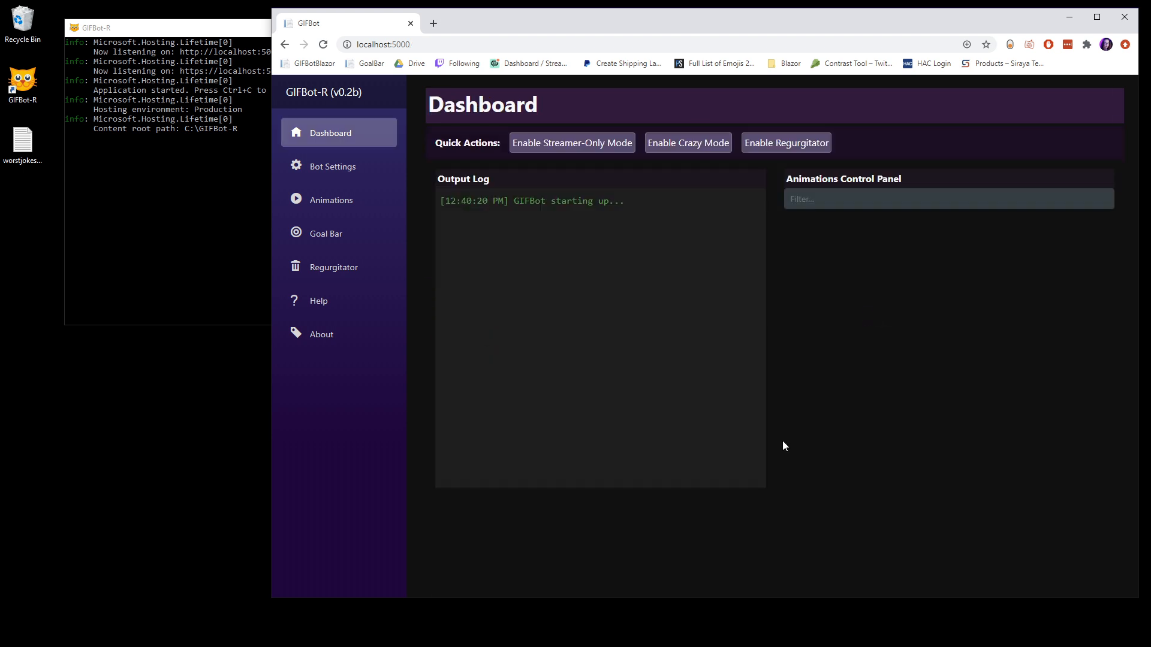
left_click(805, 229)
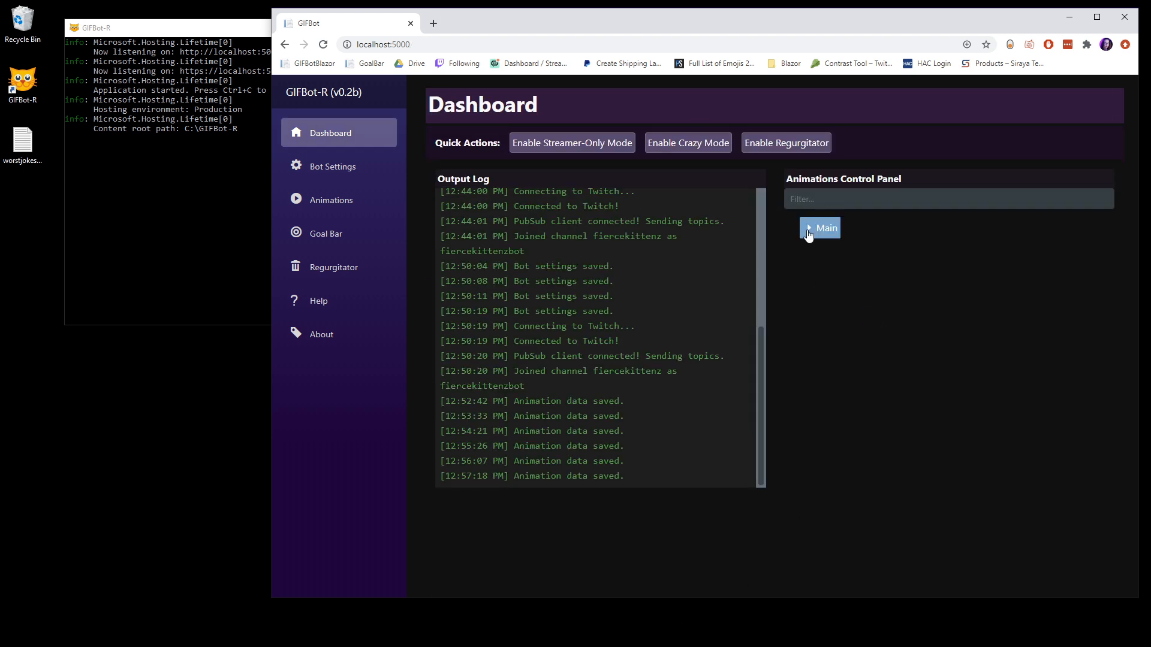
left_click(809, 228)
left_click(848, 253)
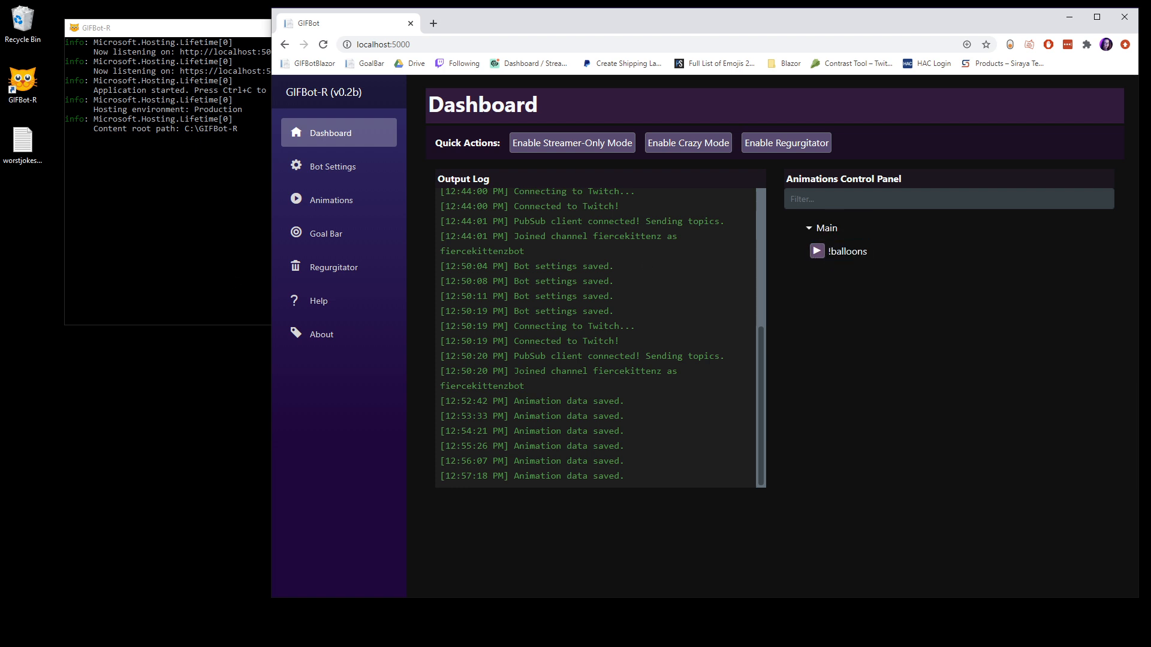
Step: Arrange the OBS window beside a narrowed dashboard window and trigger the !balloons animation as a test
left_click_drag(0, 109, 226, 206)
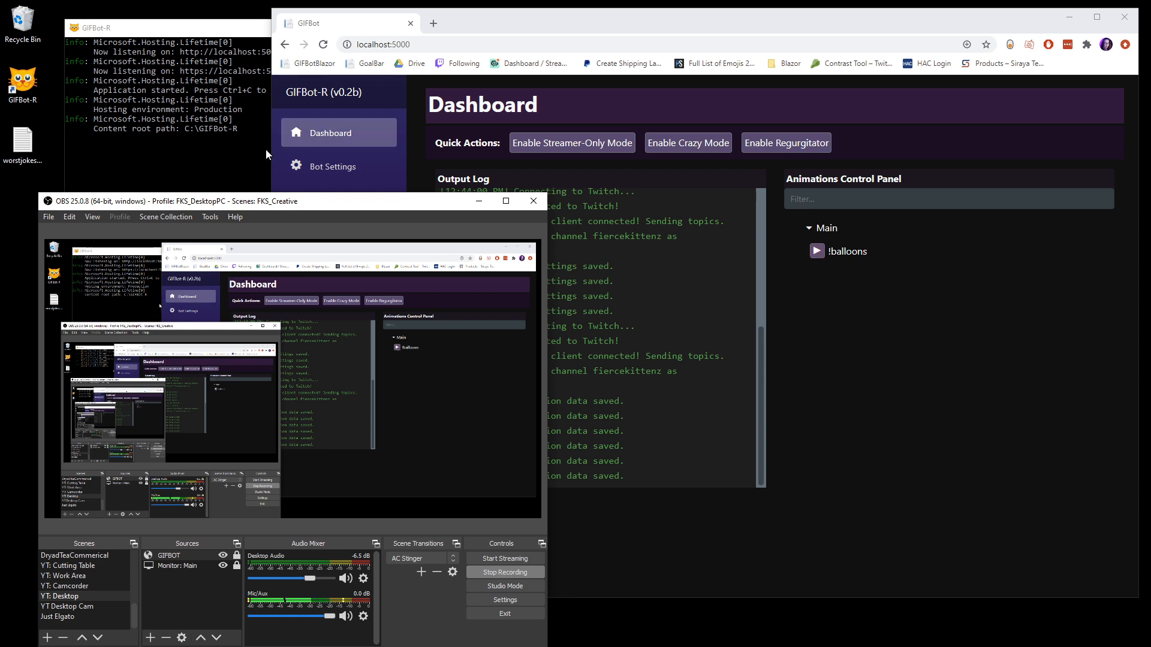
left_click_drag(270, 153, 540, 152)
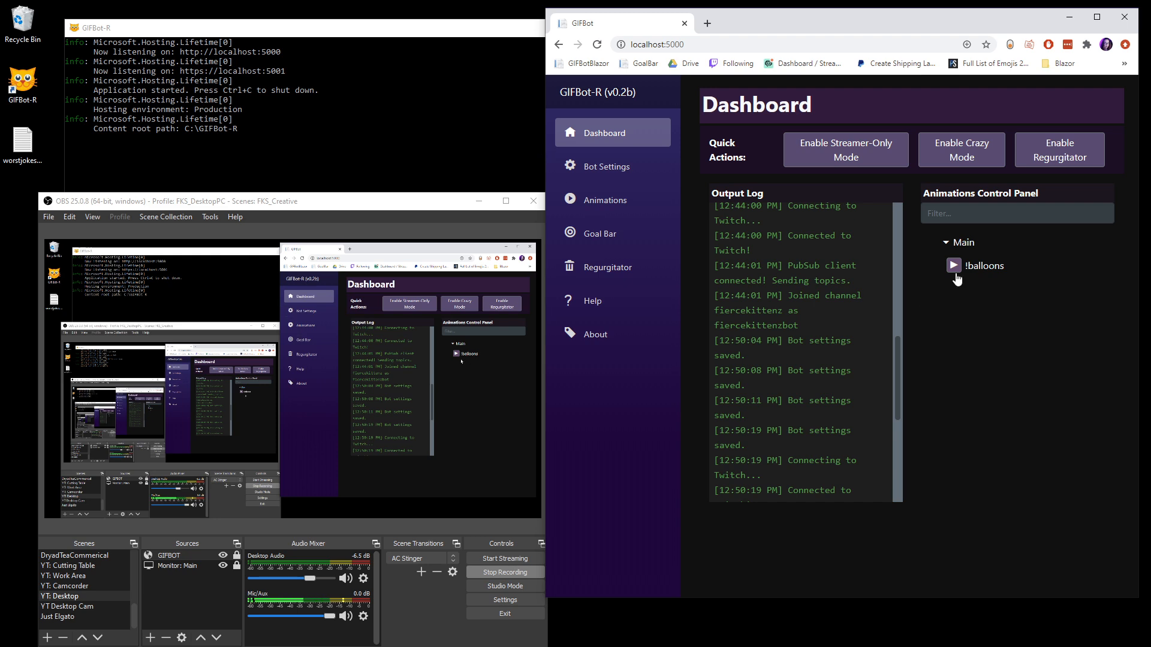
left_click(953, 267)
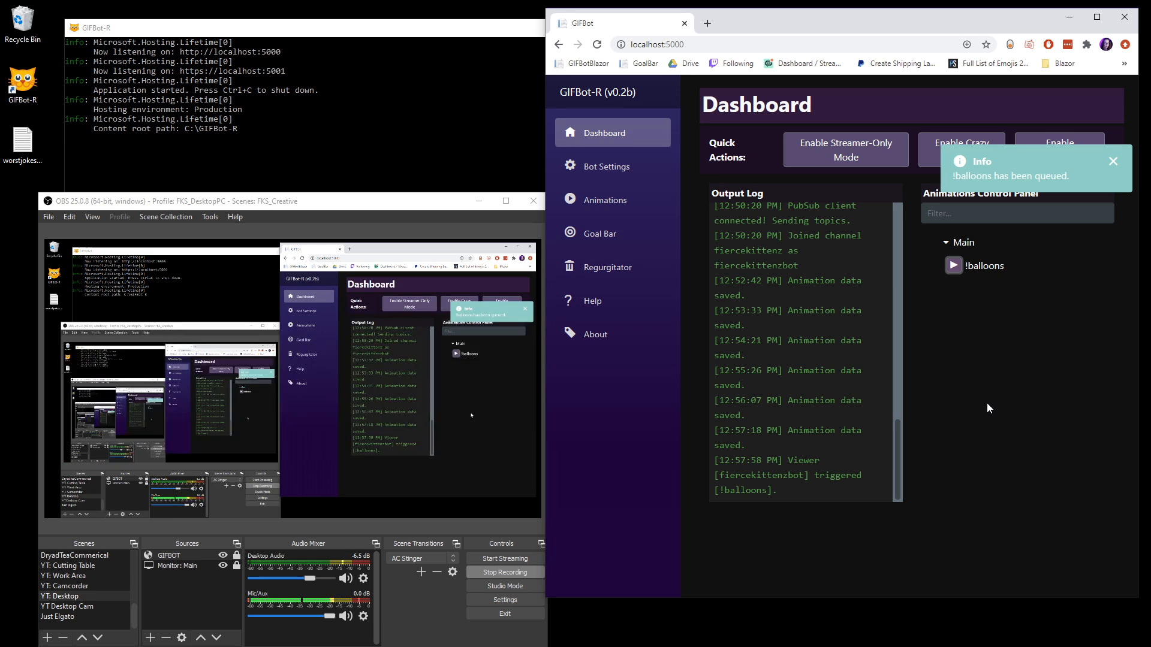
Step: Add a Chroma Key effect filter with the default green key settings to the GIFBOT source in OBS
left_click(196, 558)
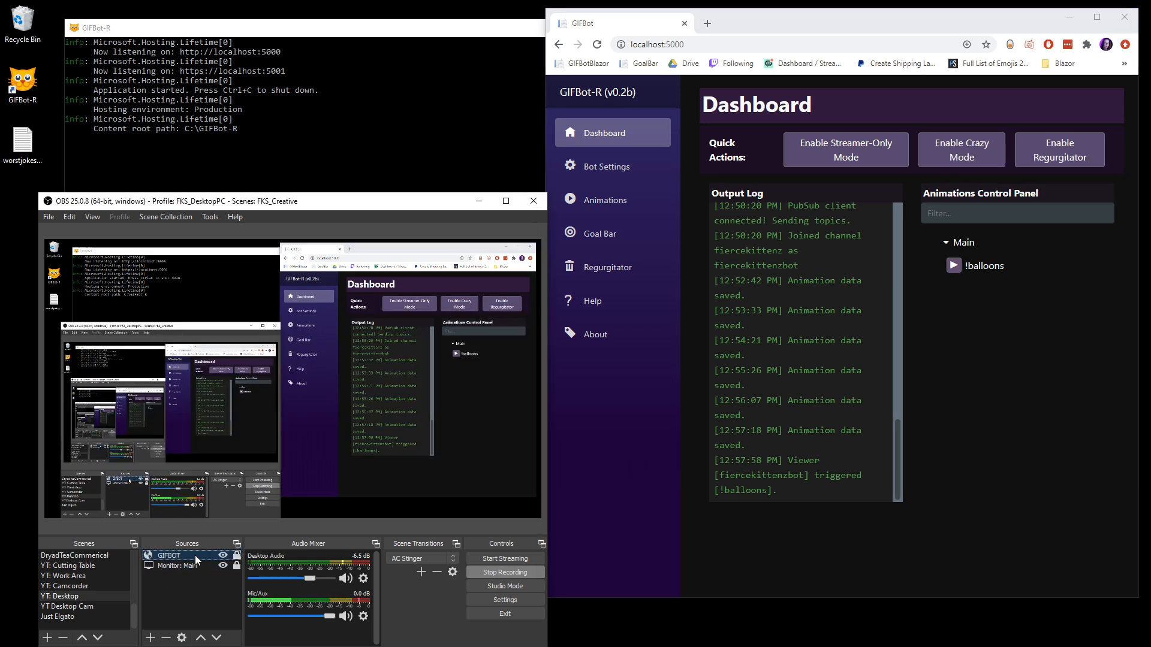
right_click(195, 557)
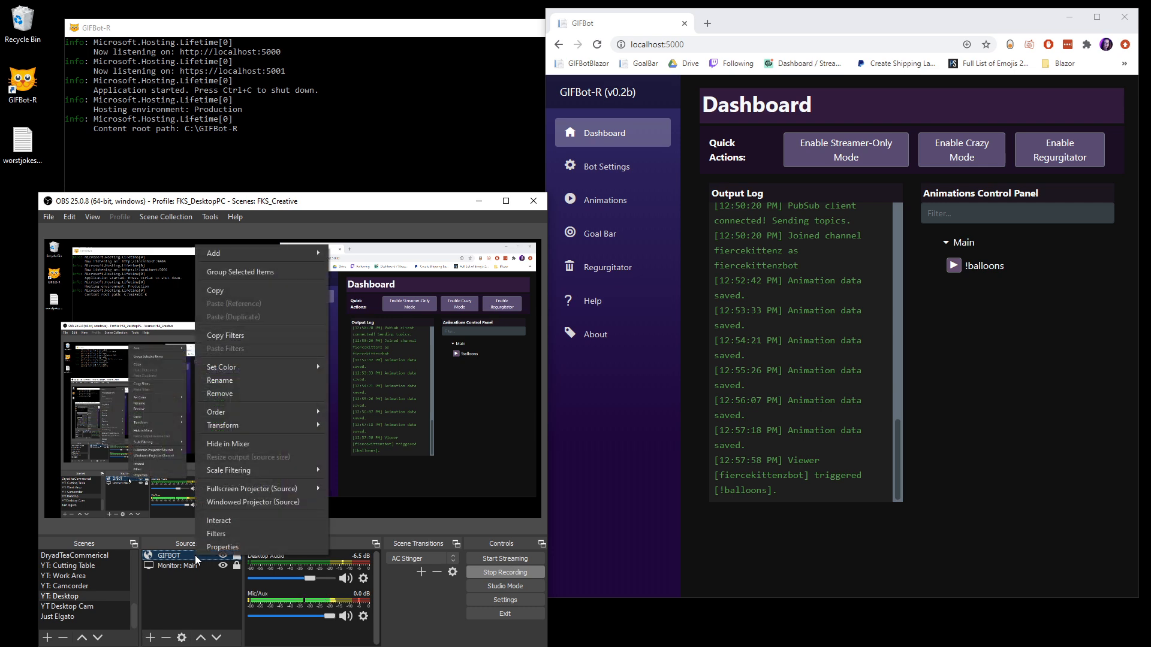
left_click(219, 534)
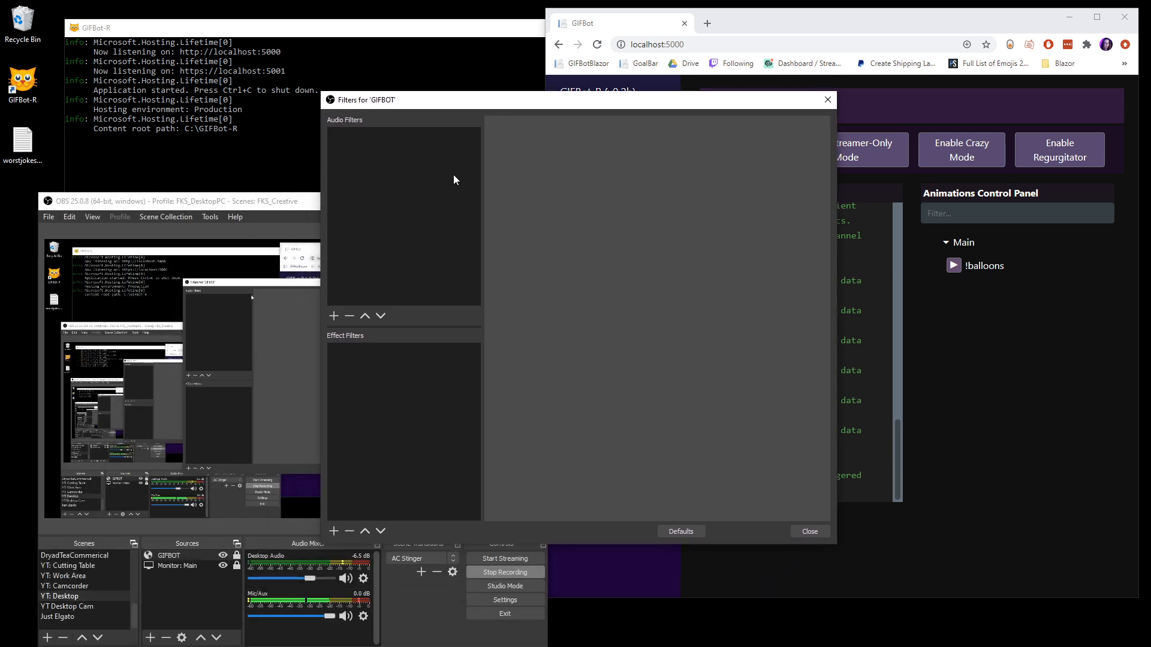
left_click(334, 531)
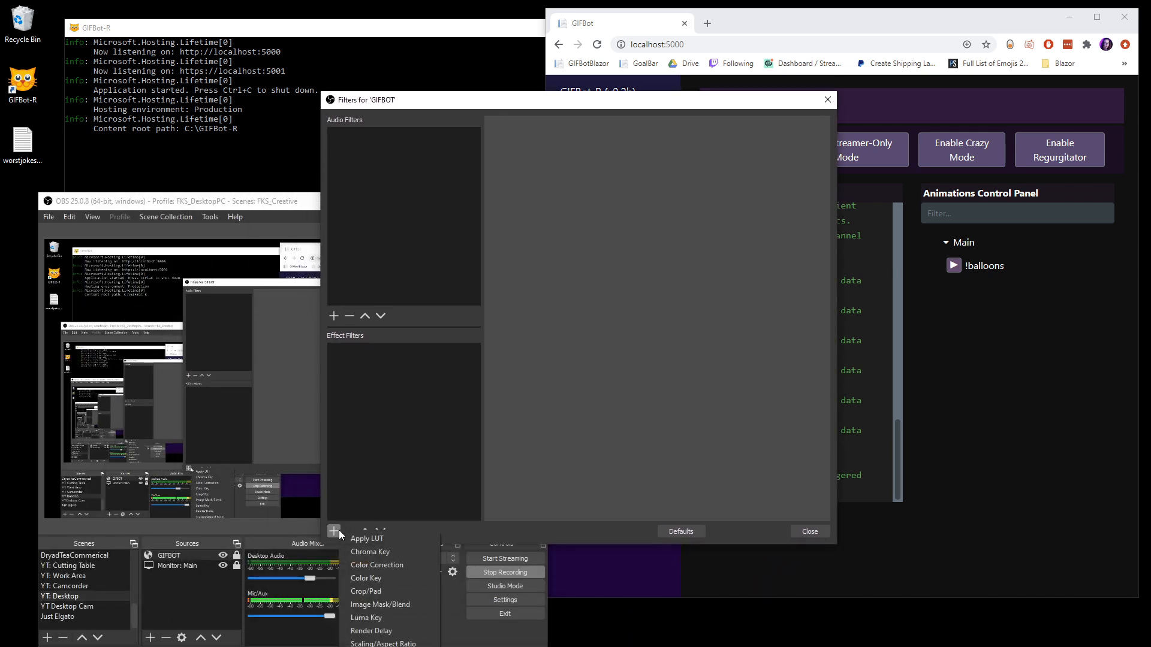
left_click(363, 552)
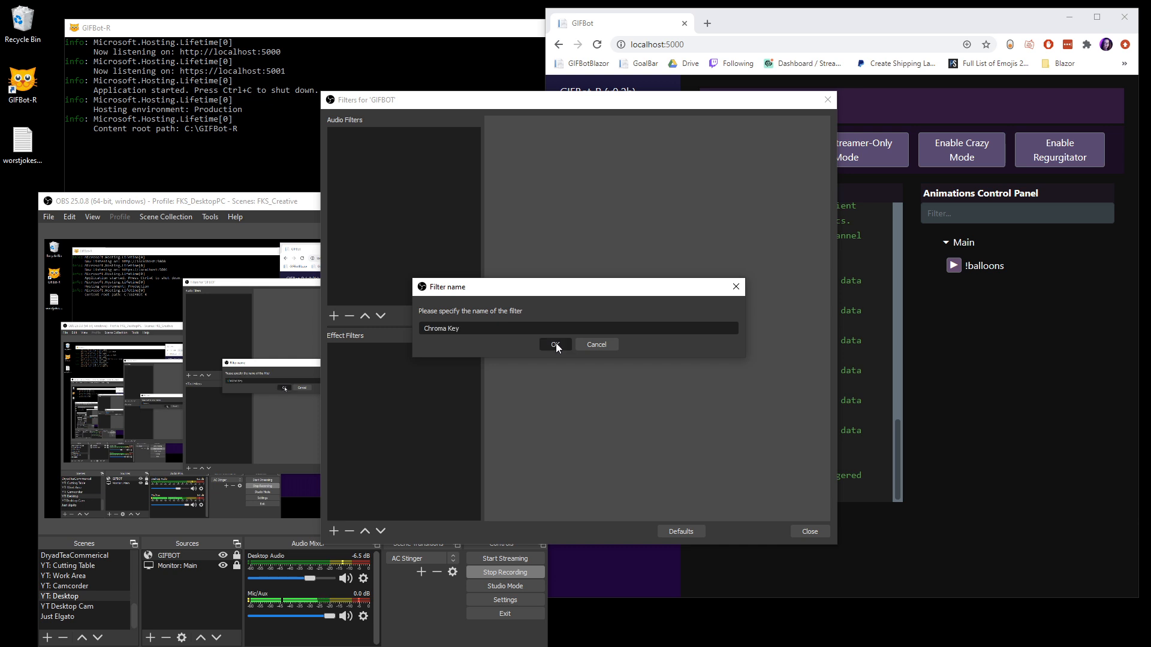
left_click(555, 345)
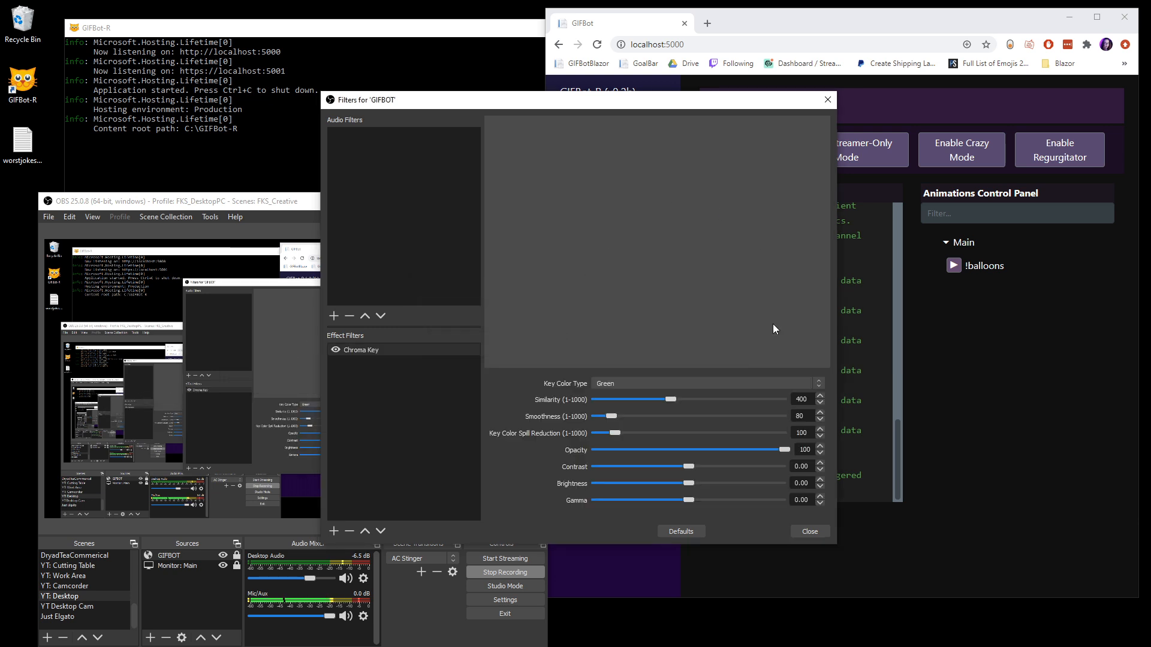
left_click(809, 532)
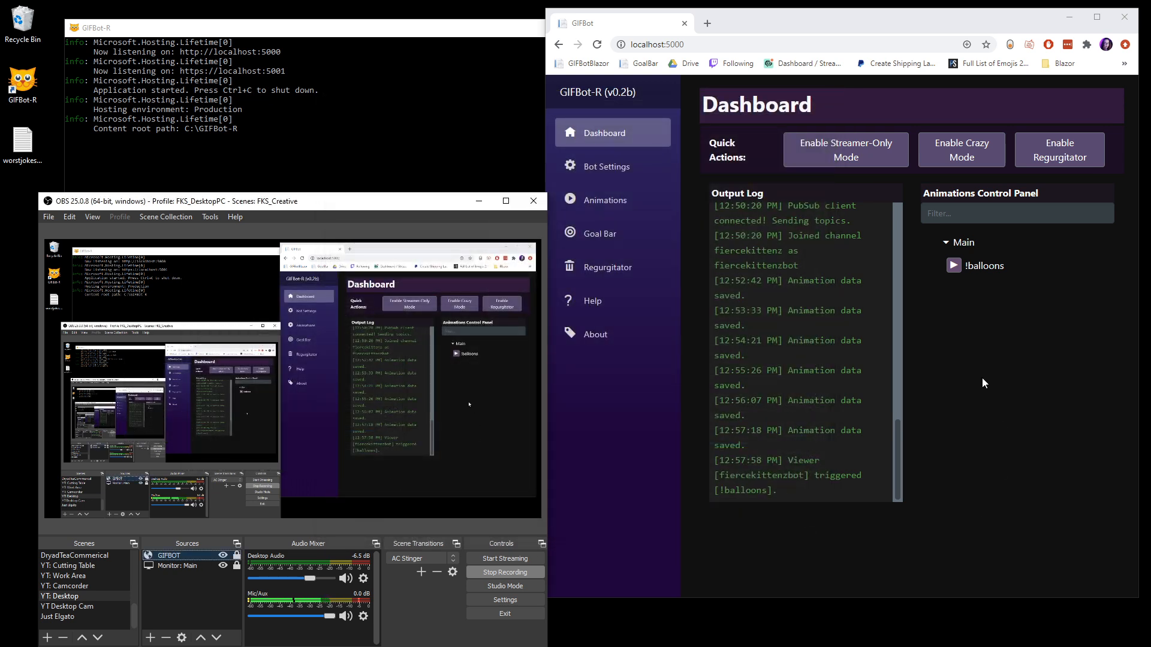
Step: Trigger the !balloons animation repeatedly from the dashboard to test it with the chroma key filter
left_click(953, 267)
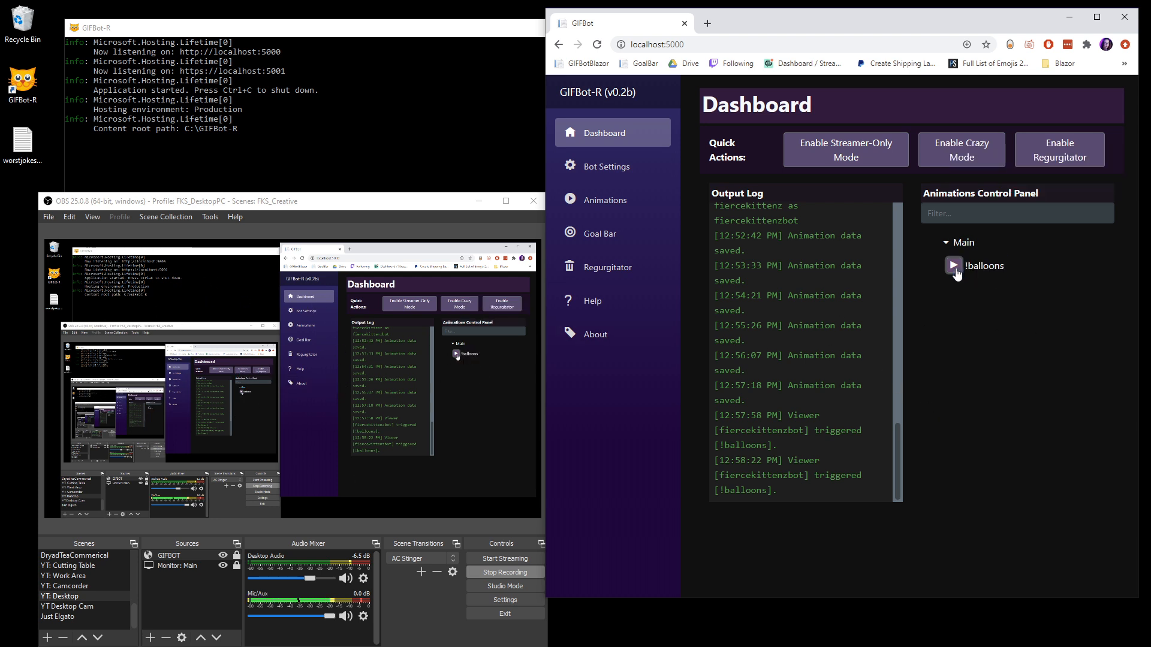
left_click(953, 267)
left_click(954, 268)
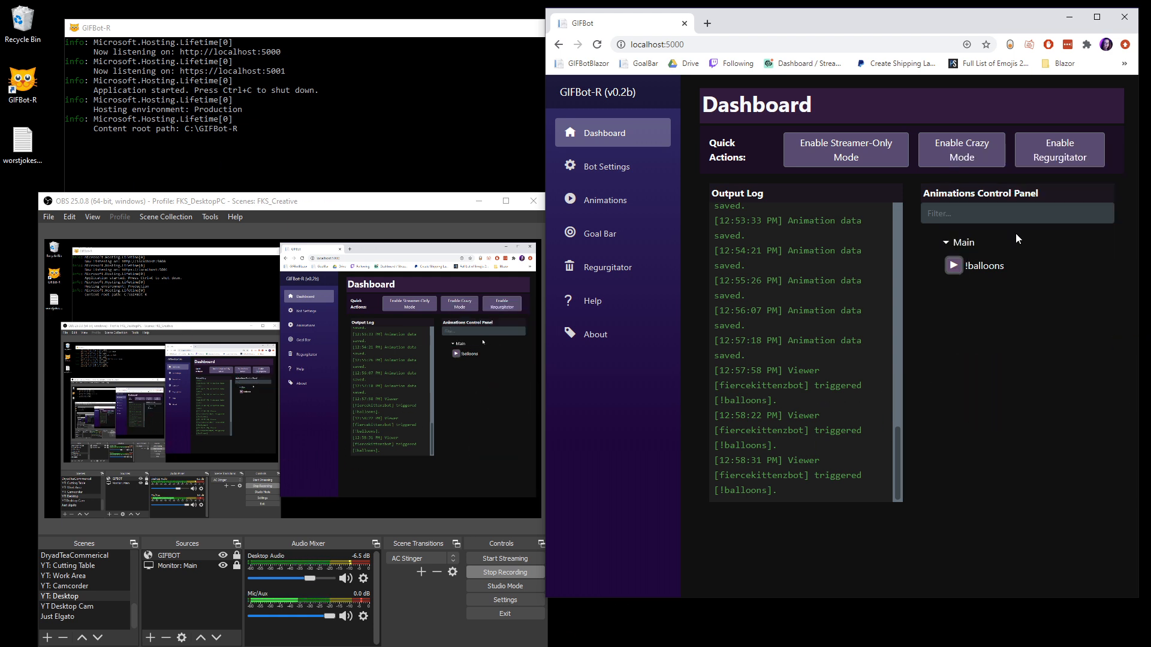
left_click(953, 265)
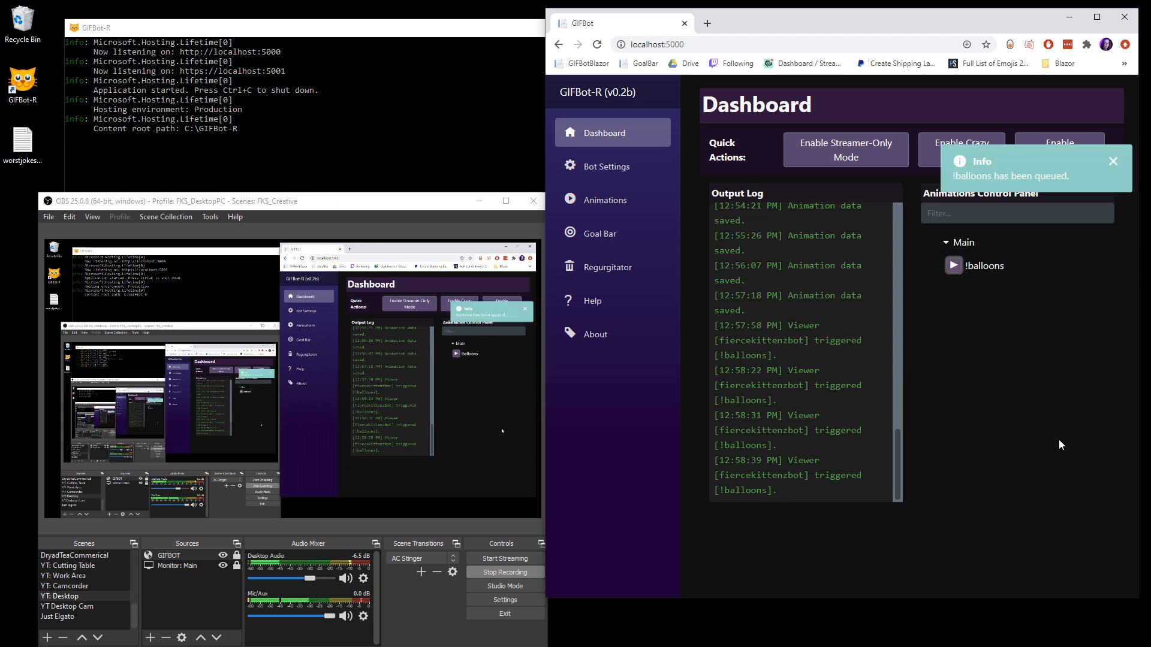
Step: Move the OBS window off the screen, then widen the dashboard's browser window and reposition it lower on the desktop
left_click_drag(349, 200, 0, 136)
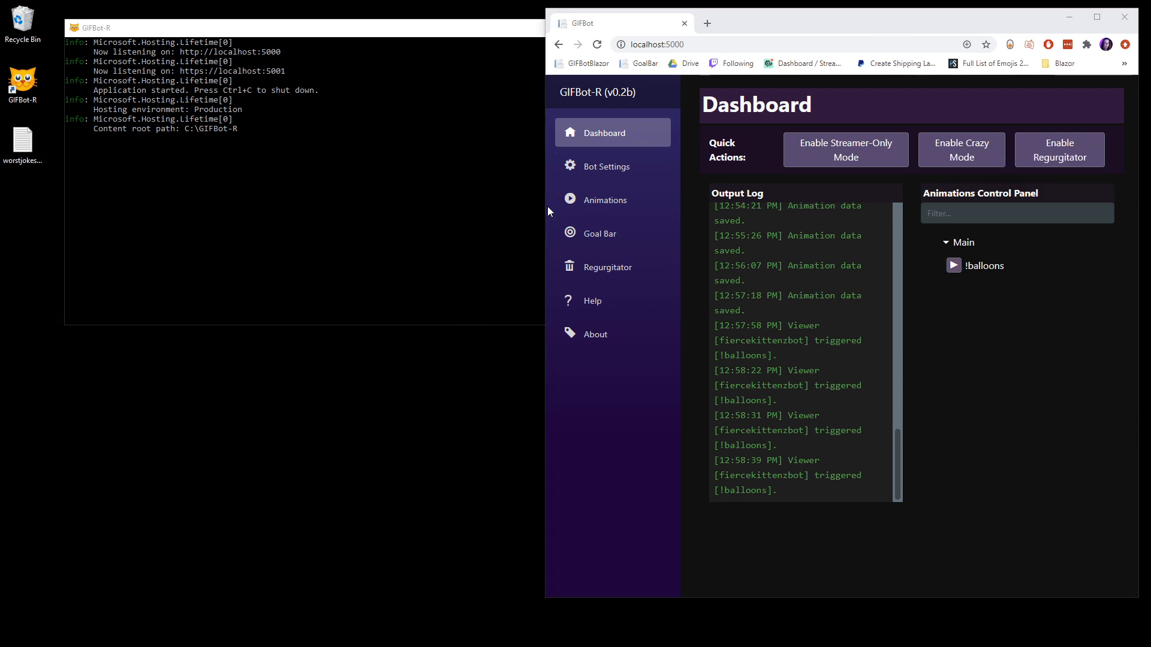
left_click_drag(545, 214, 227, 193)
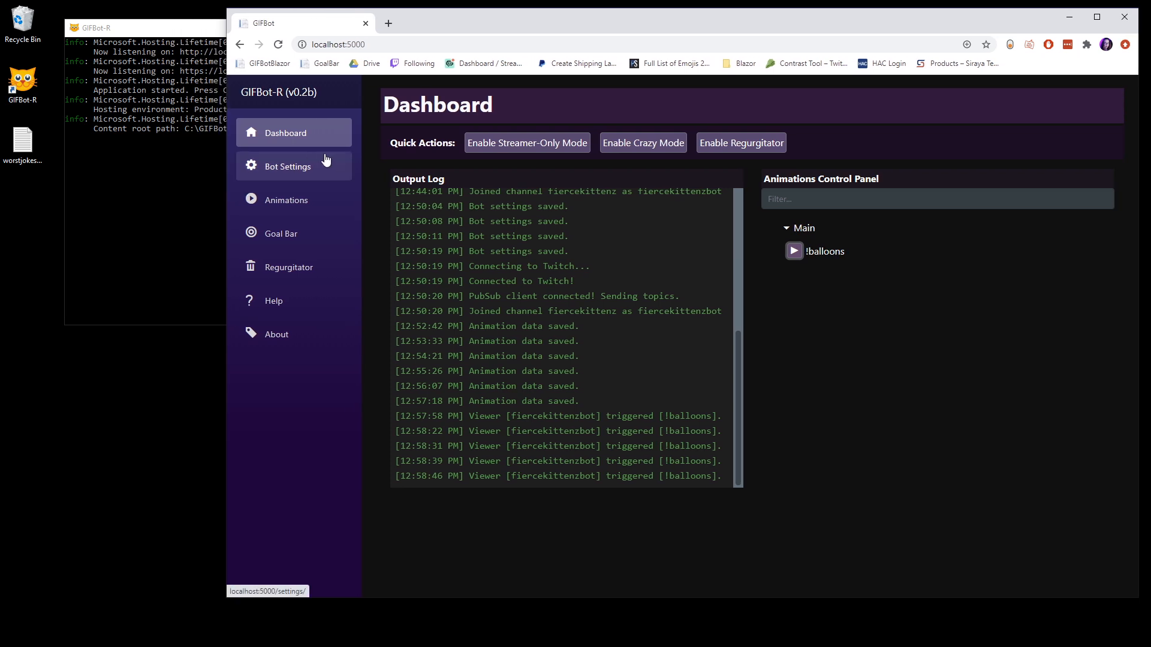
left_click_drag(552, 25, 534, 85)
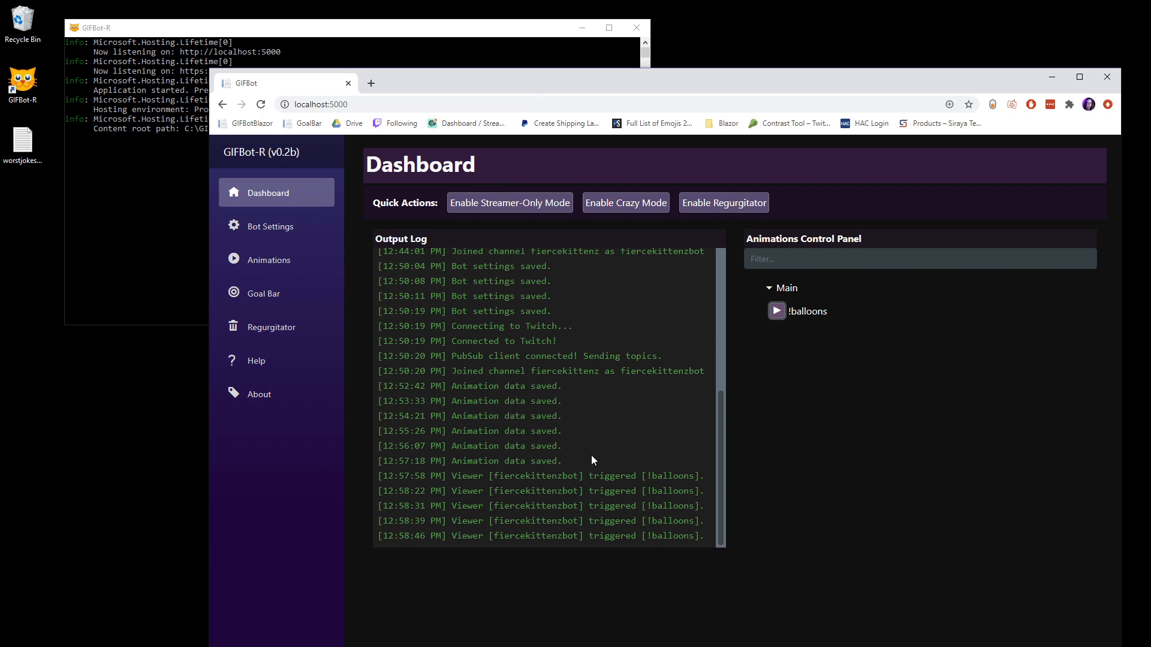